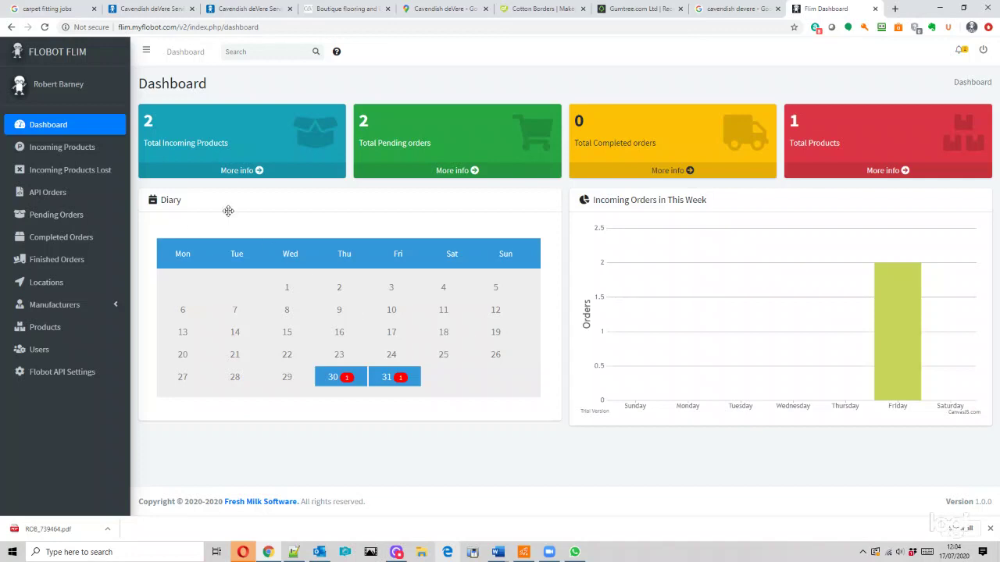
- Open the 30th in the Dashboard diary to list the Berber carpet delivery due 2020-07-30
click(341, 381)
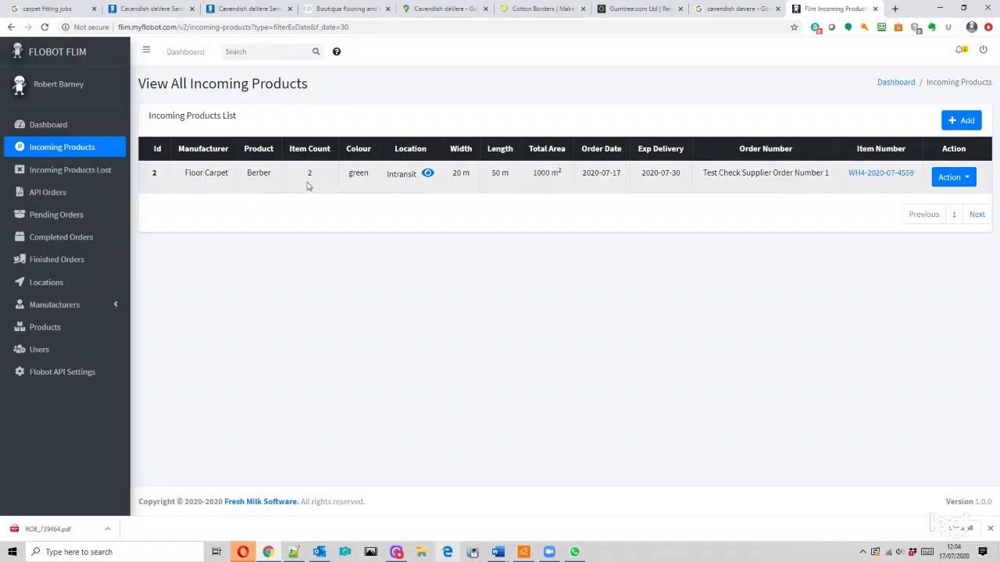
- Check where this delivery's items are located, close the location list, and go back to the Dashboard
click(428, 174)
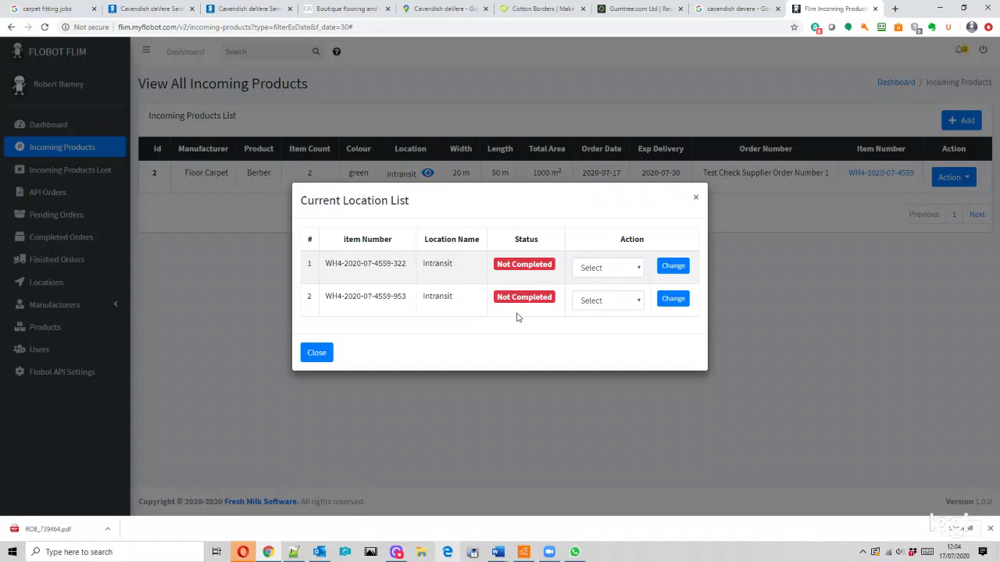
click(698, 199)
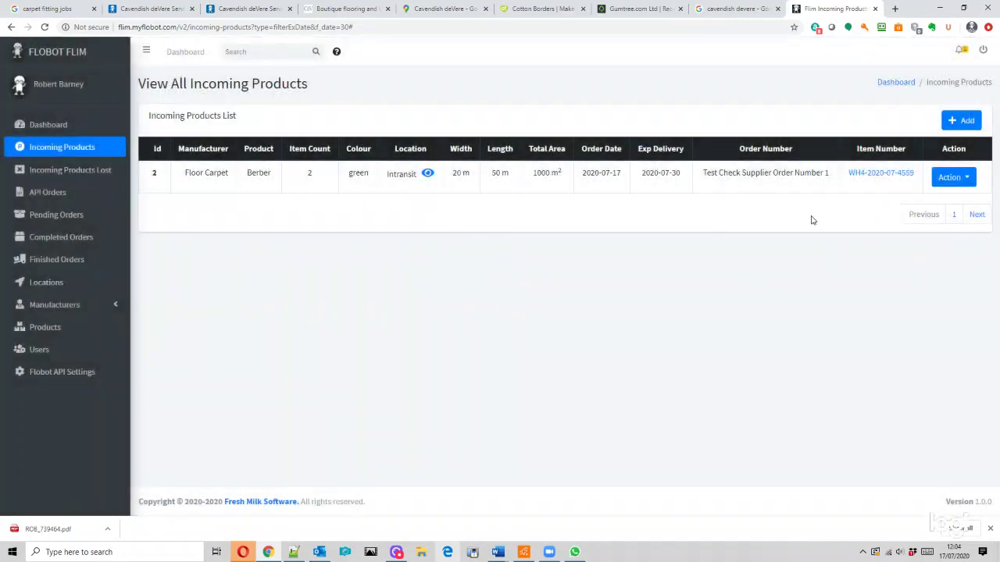
click(43, 124)
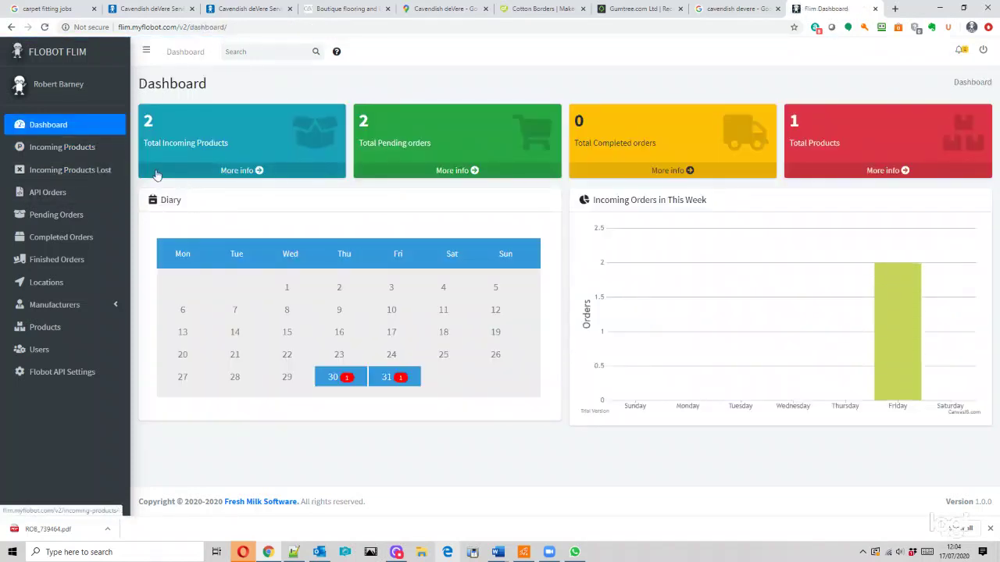
- Open the full Incoming Products list and leave its search filters collapsed, then begin a new entry
click(82, 149)
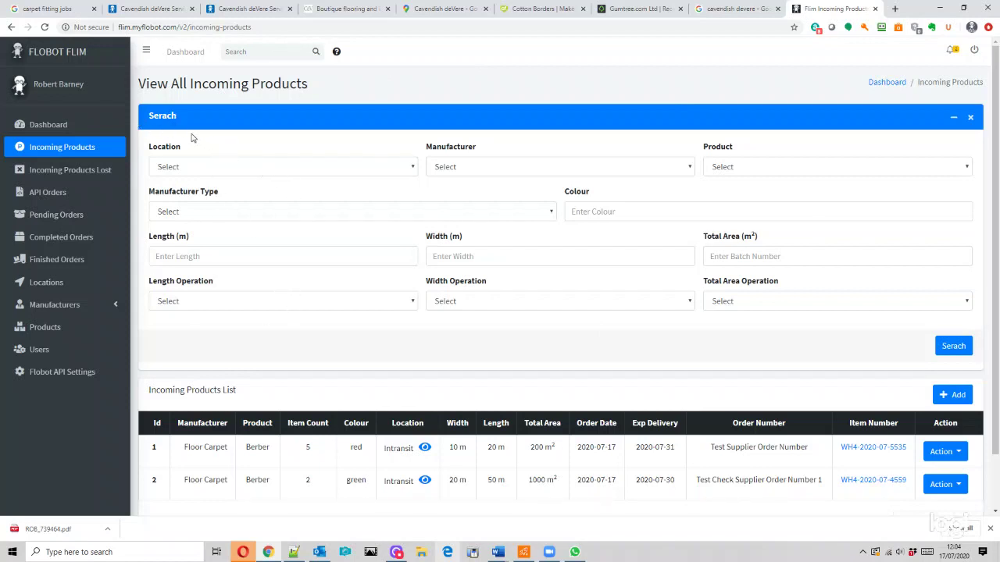
click(952, 118)
click(953, 119)
click(954, 118)
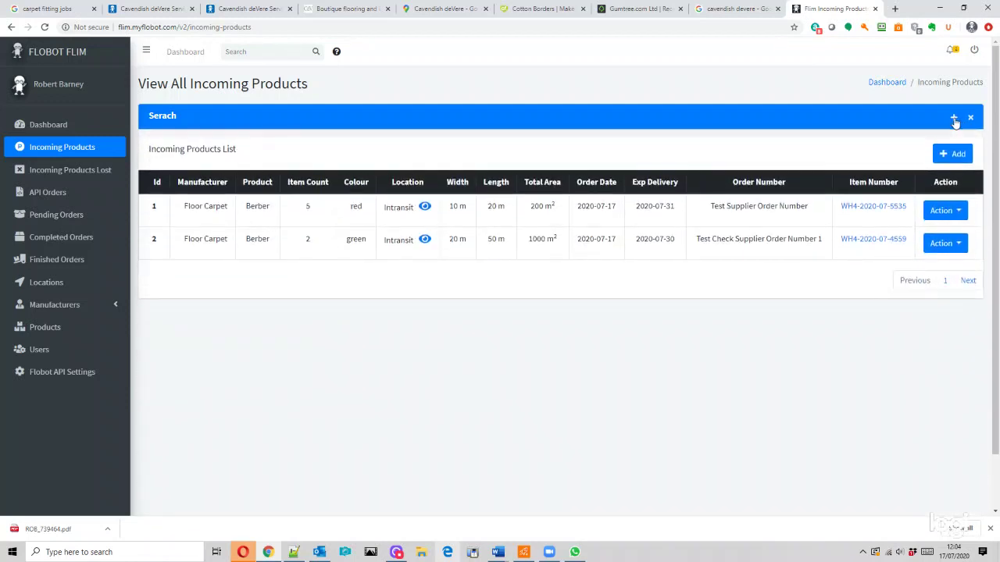
click(954, 119)
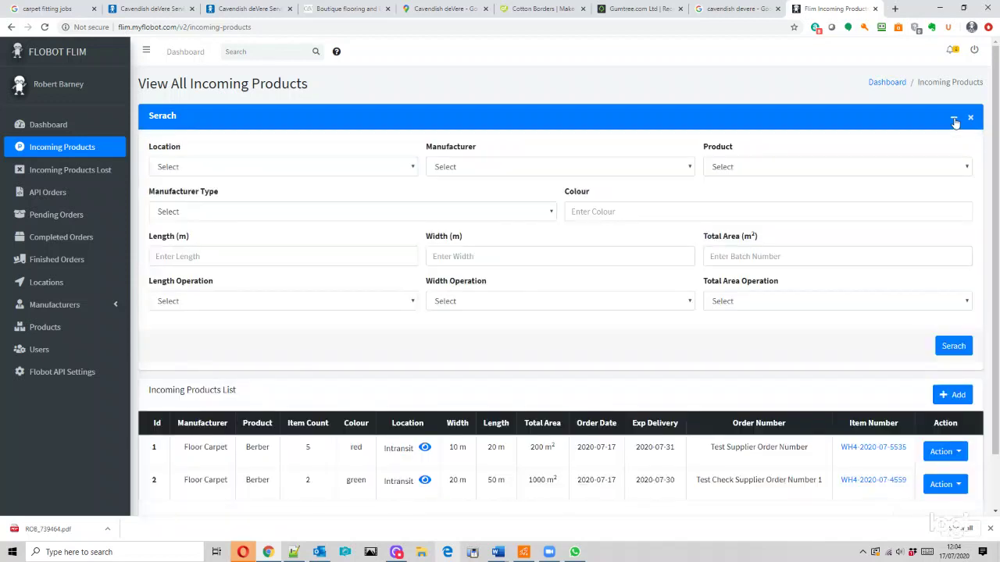
click(954, 120)
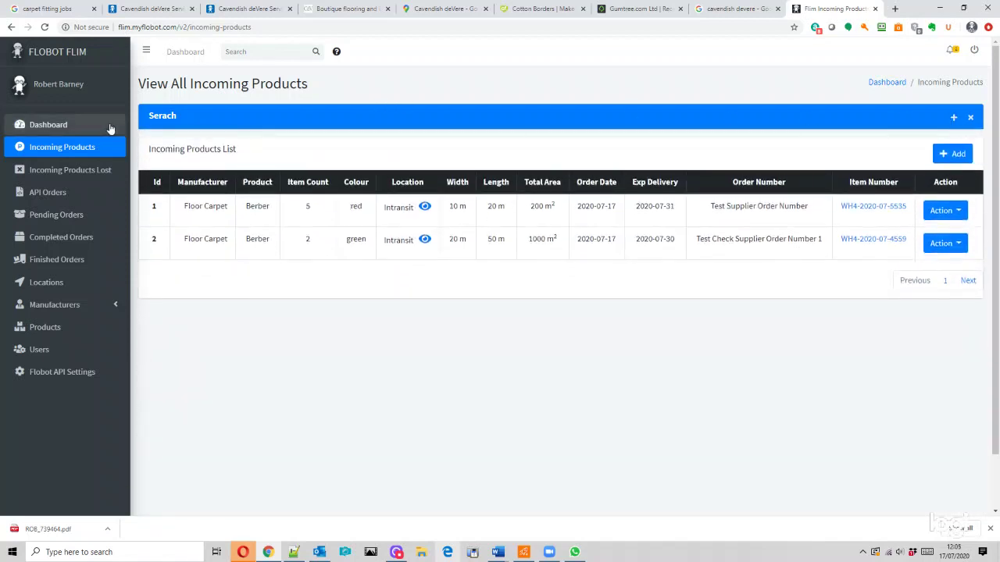
click(952, 118)
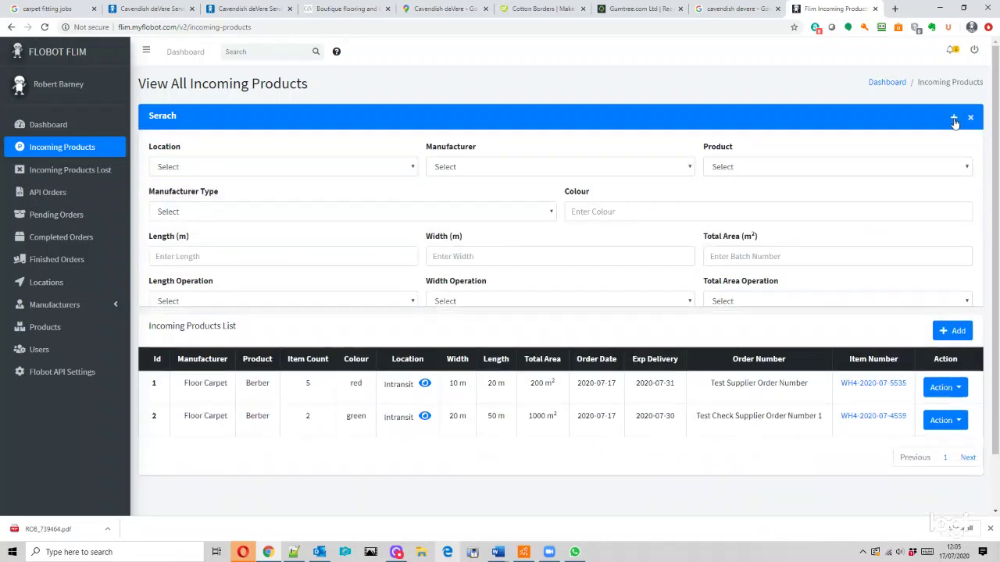
click(953, 118)
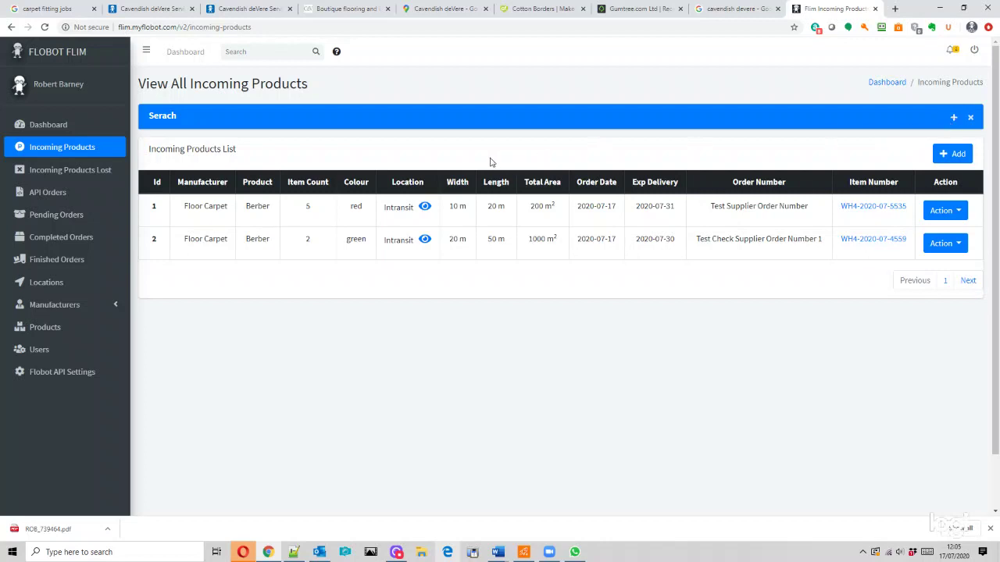
click(951, 157)
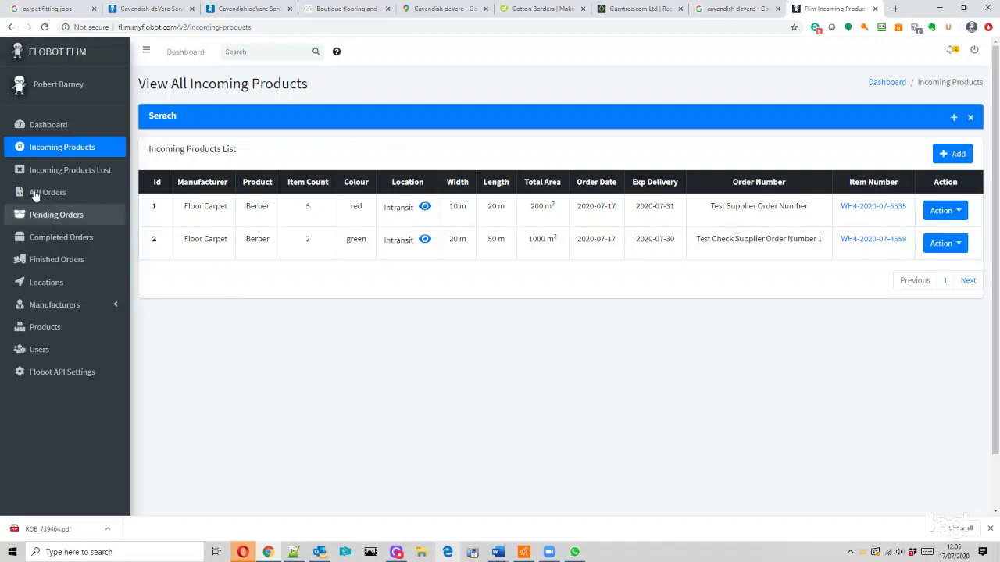
- Choose manufacturer Floor Carpet and product Berber for the new incoming product
click(955, 156)
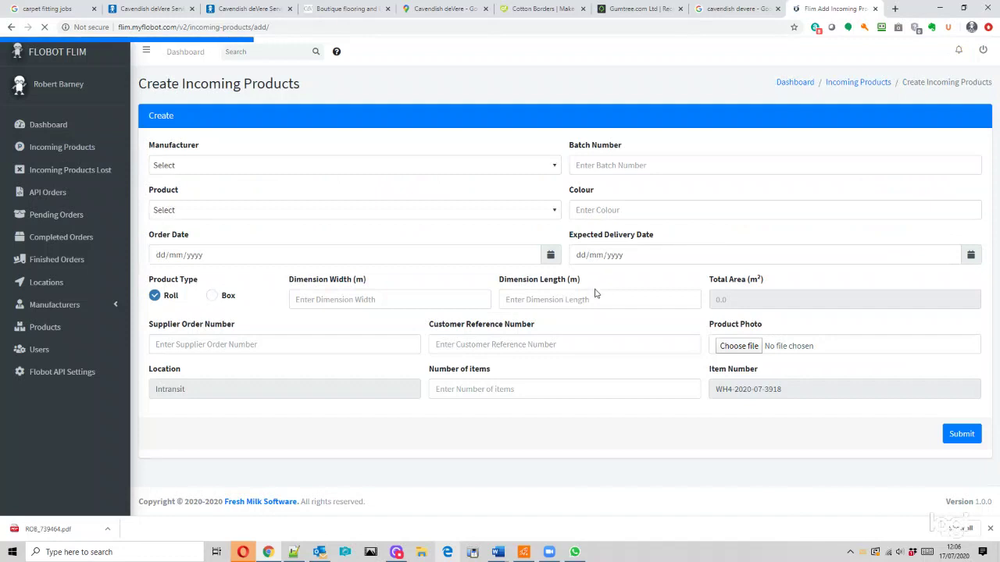
click(168, 167)
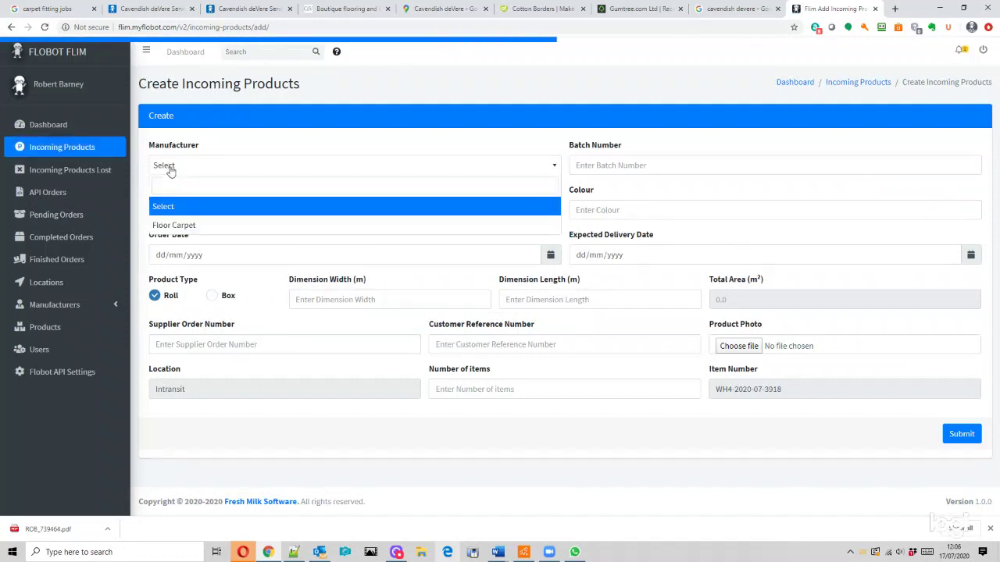
click(200, 226)
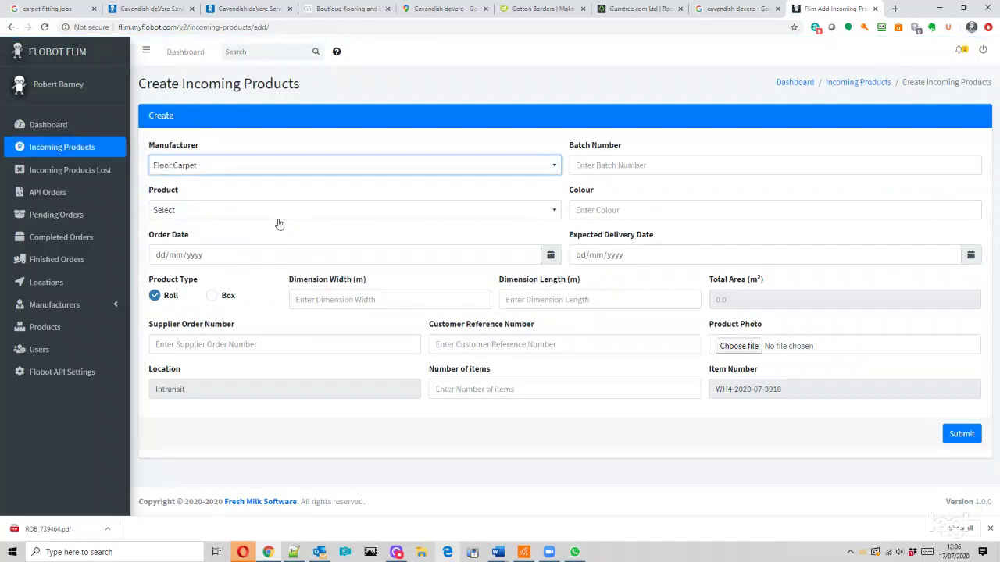
click(239, 171)
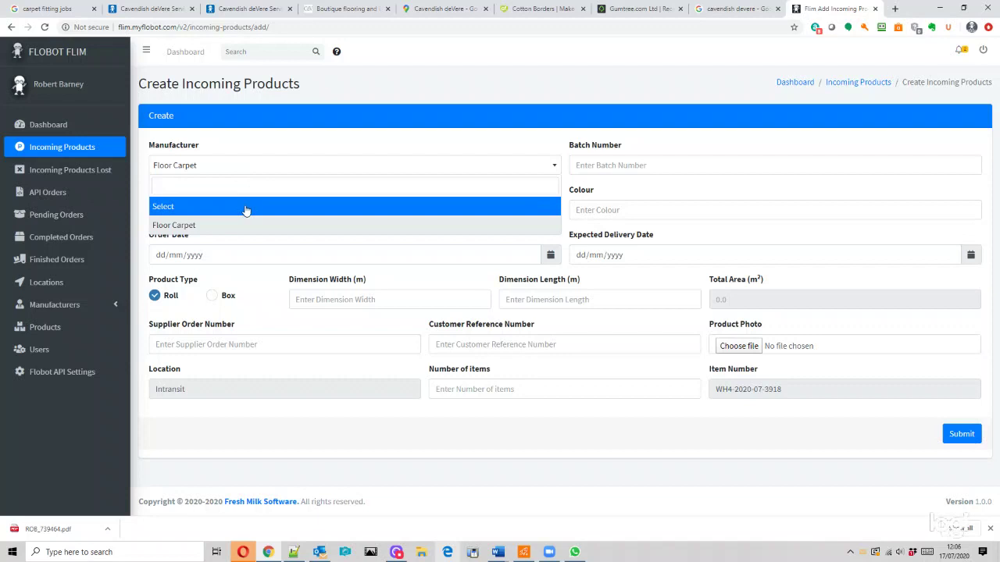
click(227, 172)
click(203, 210)
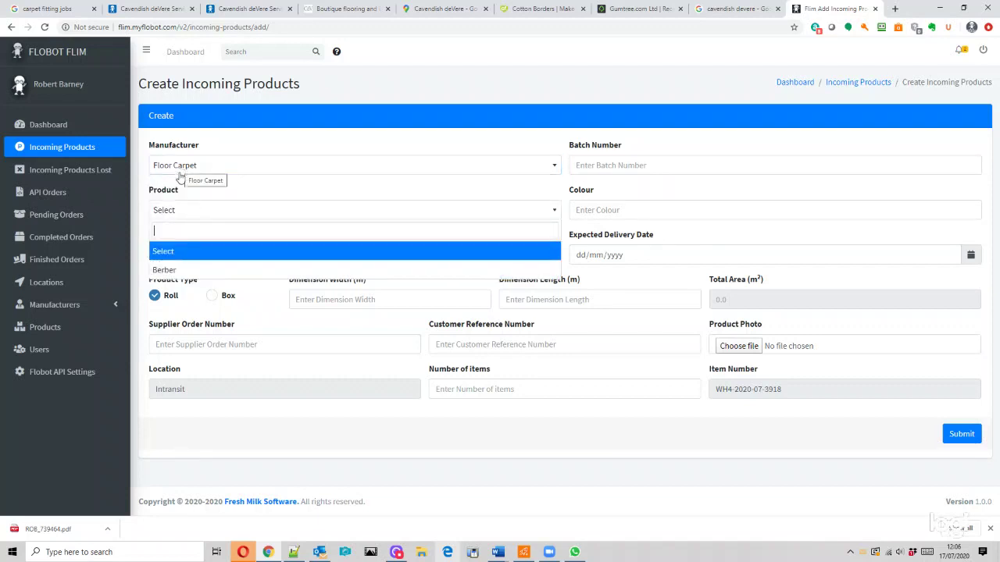
click(187, 212)
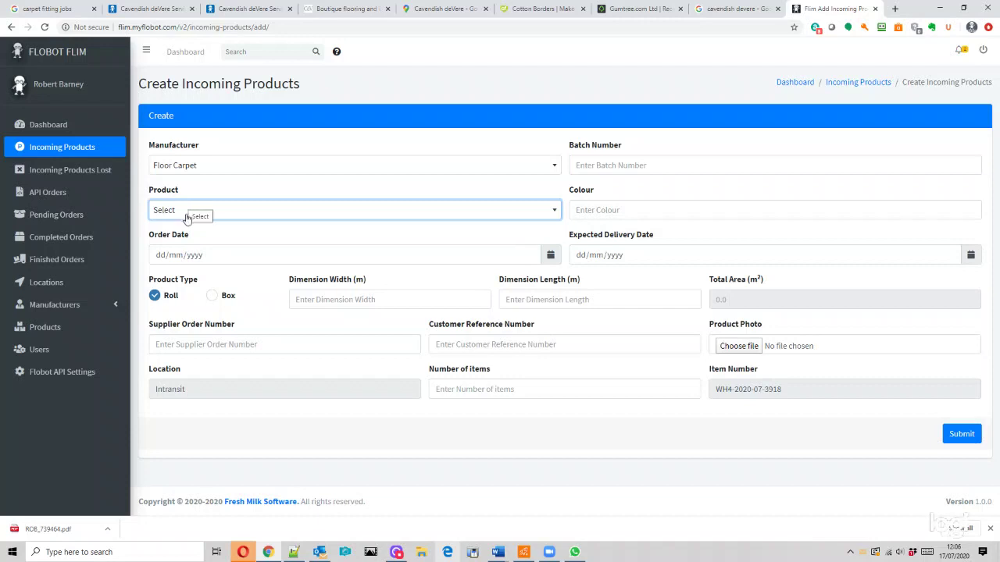
click(184, 212)
click(188, 270)
- Enter batch number 565656 and colour Red
click(604, 166)
text(565656)
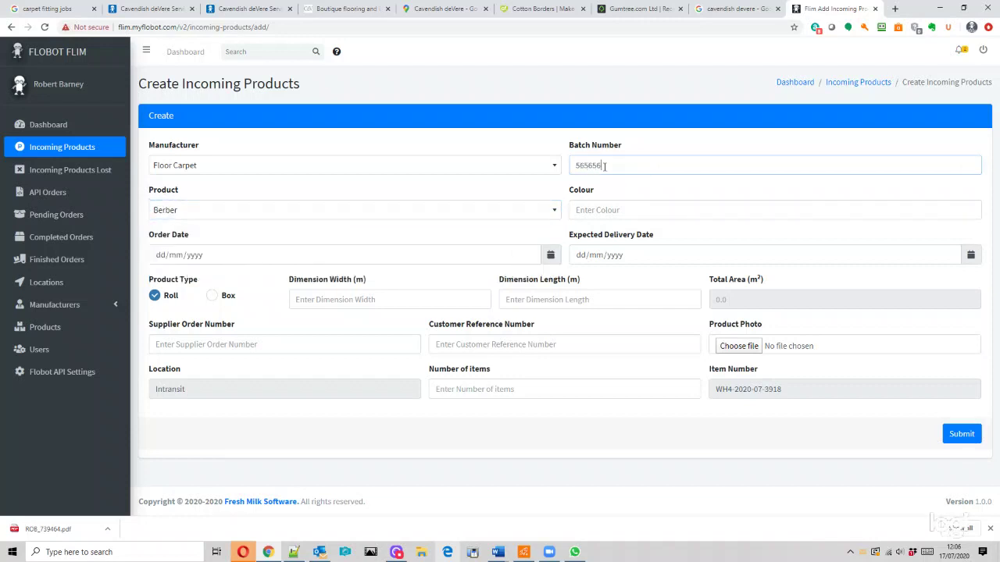
click(649, 206)
text(Red)
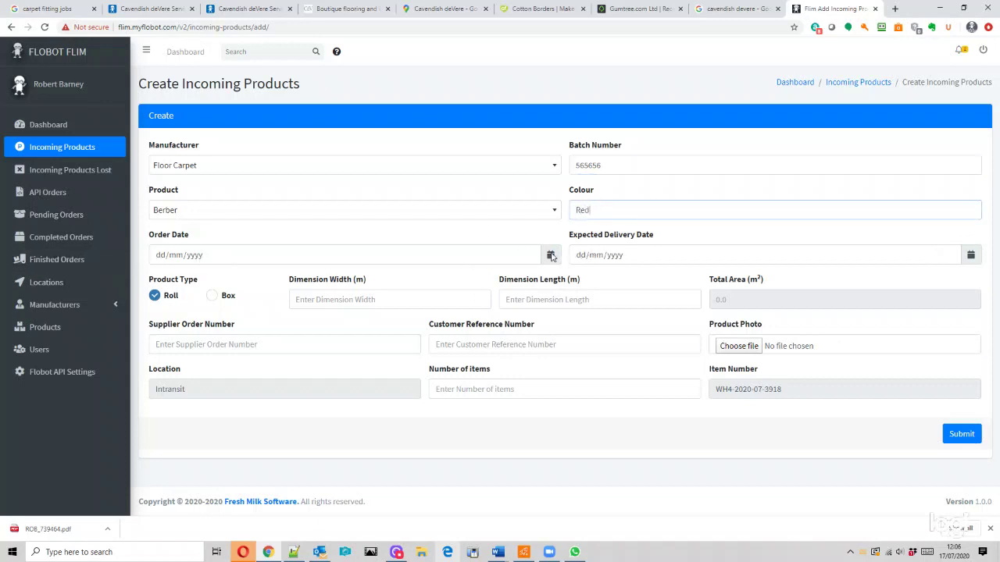
- Set the order date to 20/10/2020 and the expected delivery date to 20/07/2020
click(211, 255)
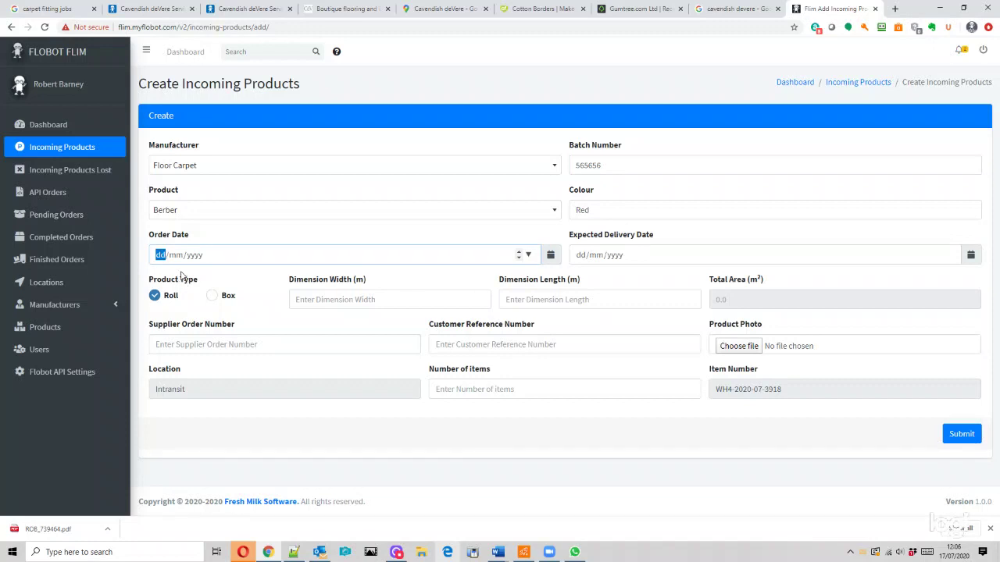
click(181, 275)
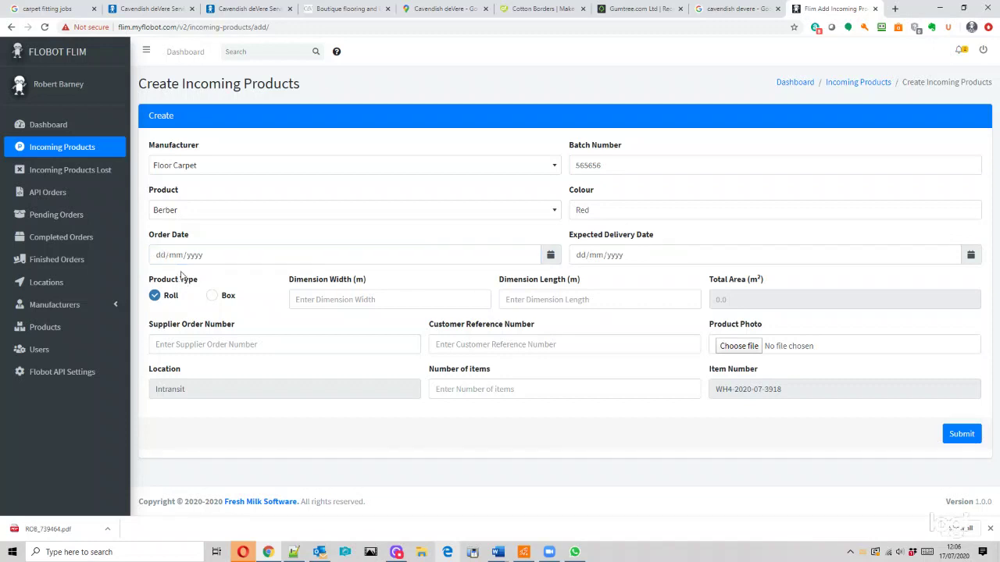
click(170, 261)
text(20/)
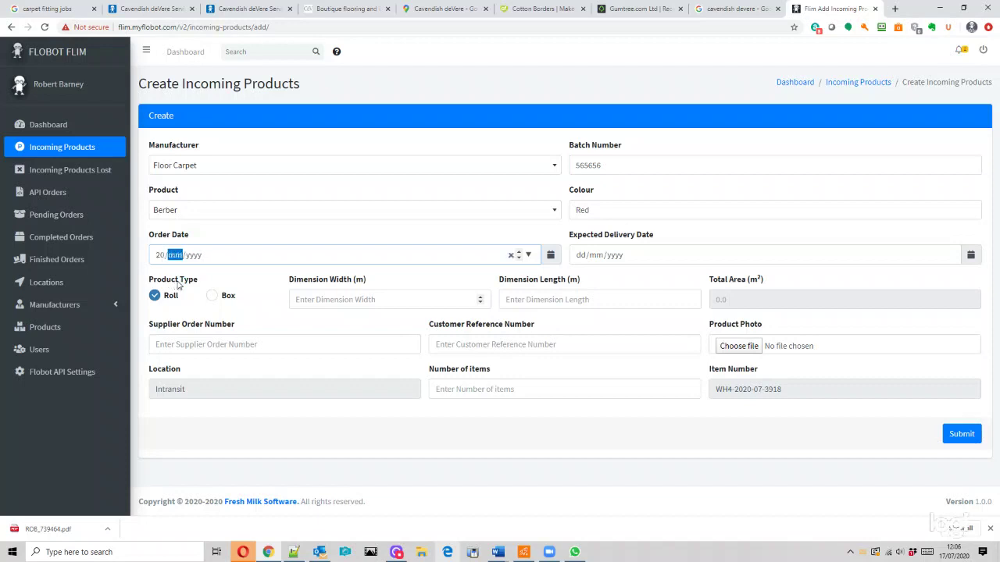
text(10/0020)
click(584, 261)
text(20/)
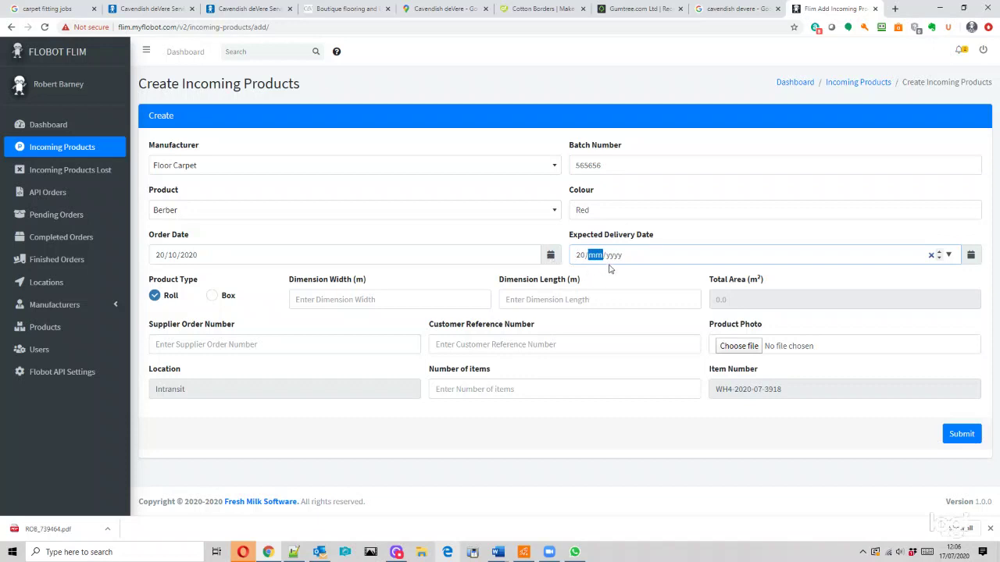
text(07/2020)
- Set the product width to 4 and length to 5 so the total area fills in
click(336, 301)
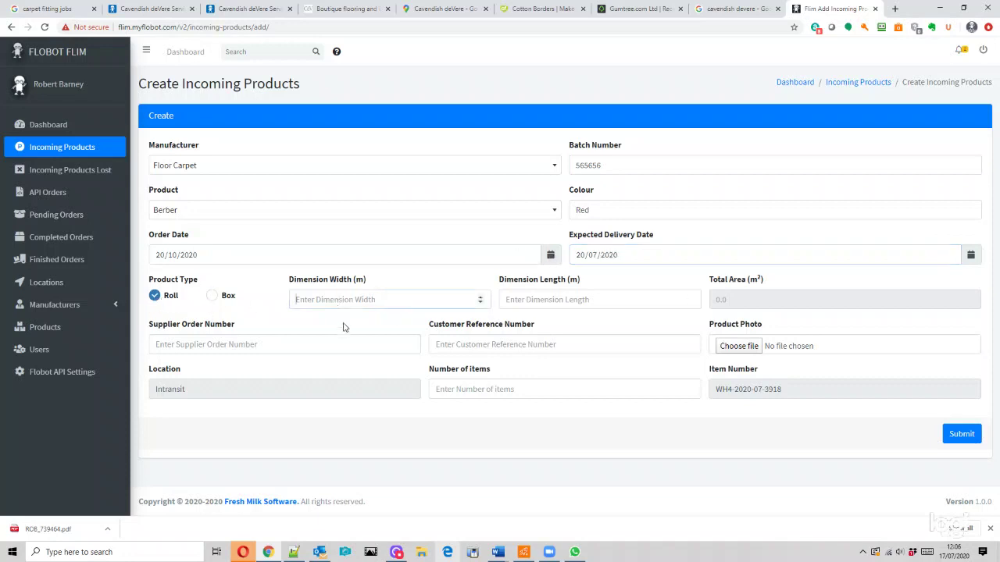
text(4)
click(544, 301)
text(5)
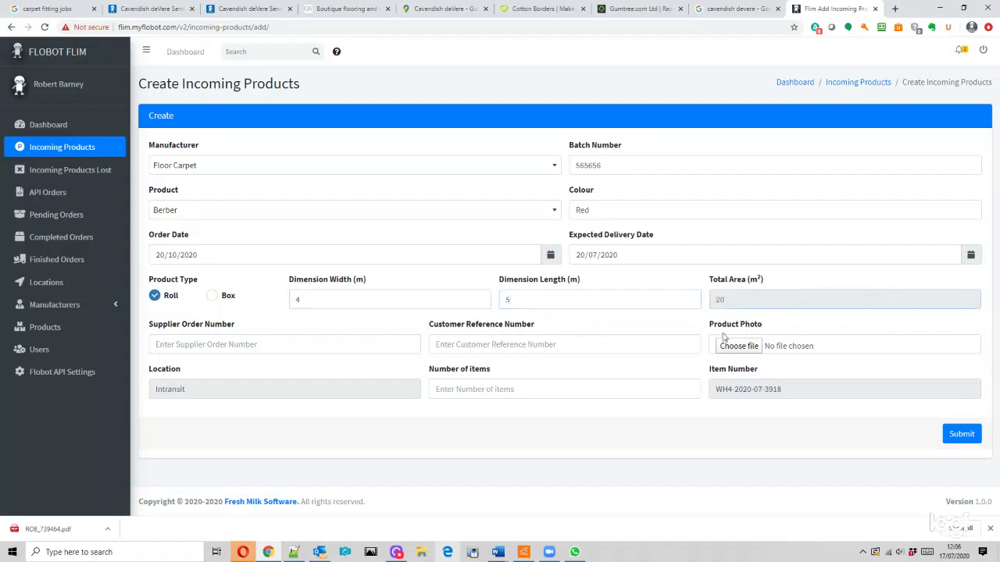
click(729, 327)
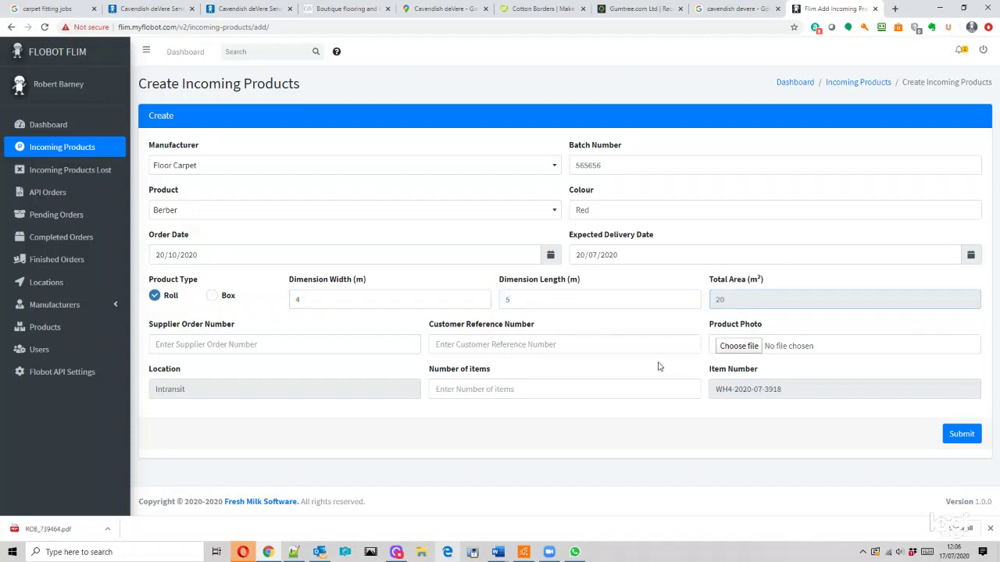
- Fill in the supplier order number and the customer reference number
click(245, 344)
text(IN)
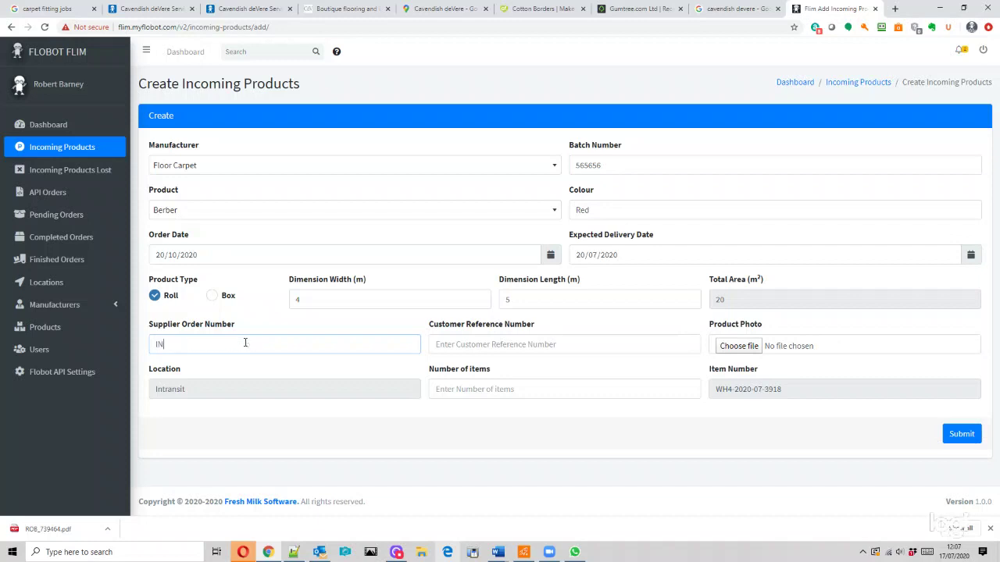
text(V-565656)
click(466, 345)
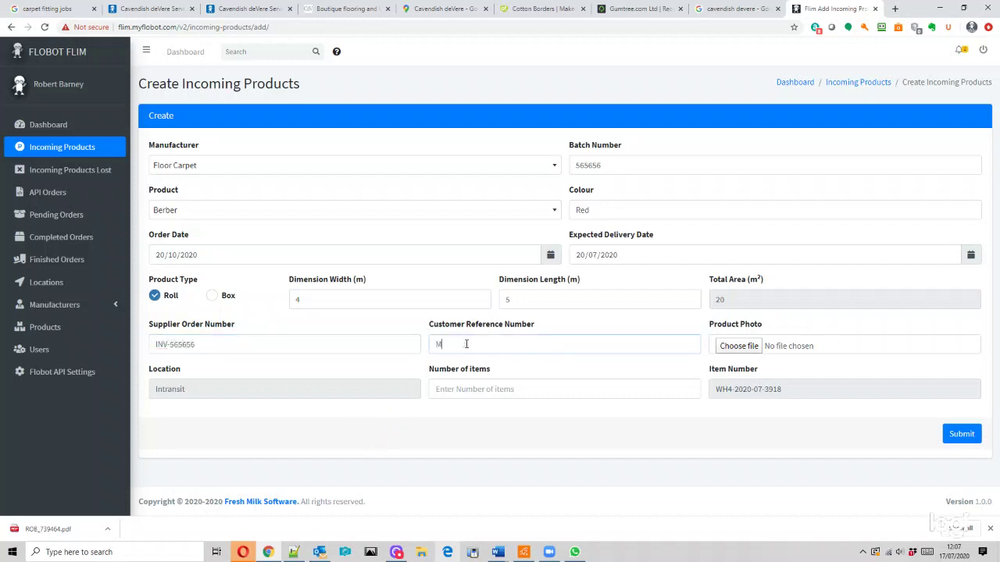
- Attach the big-head photo, set number of items to 1, and submit the product
click(726, 347)
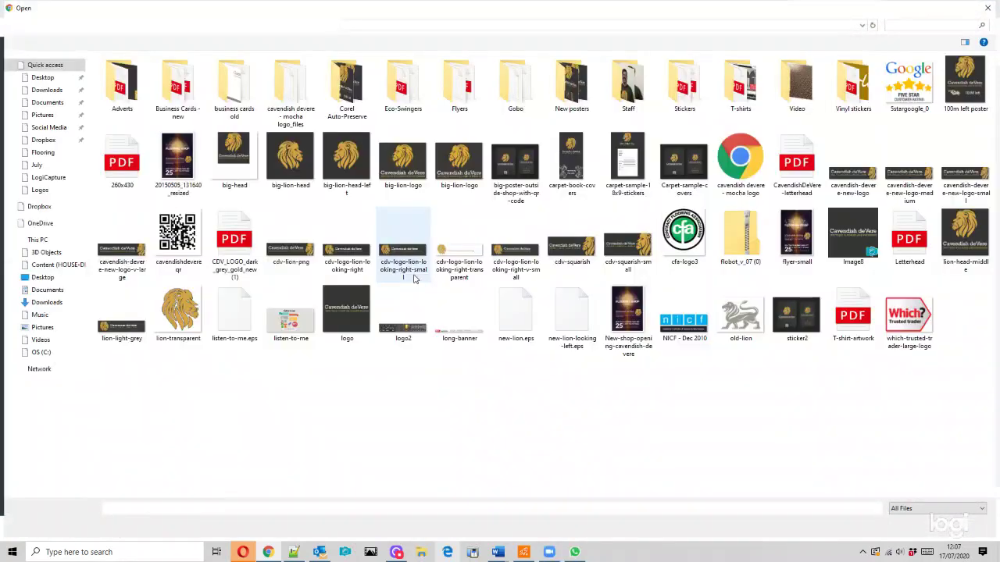
click(234, 160)
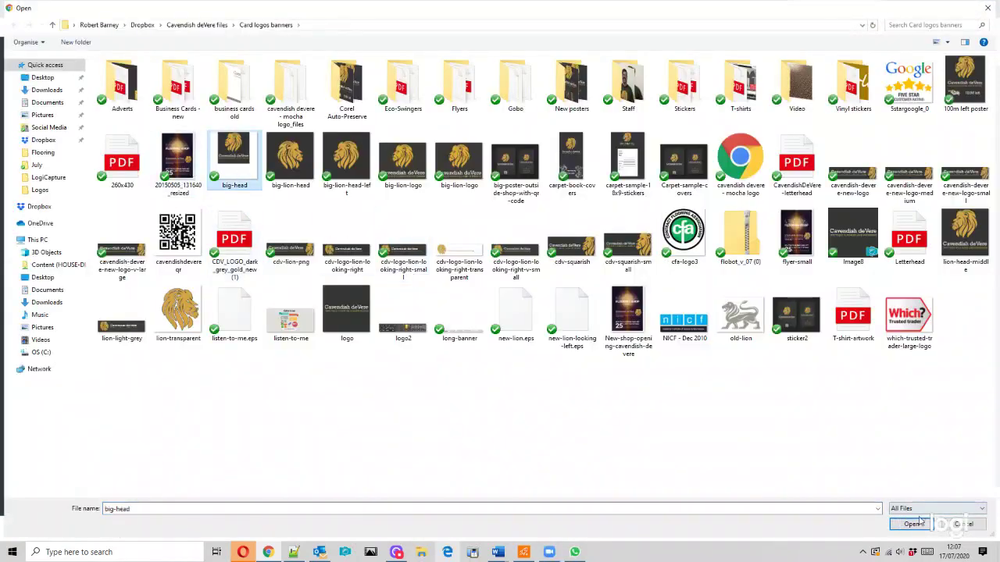
key(Return)
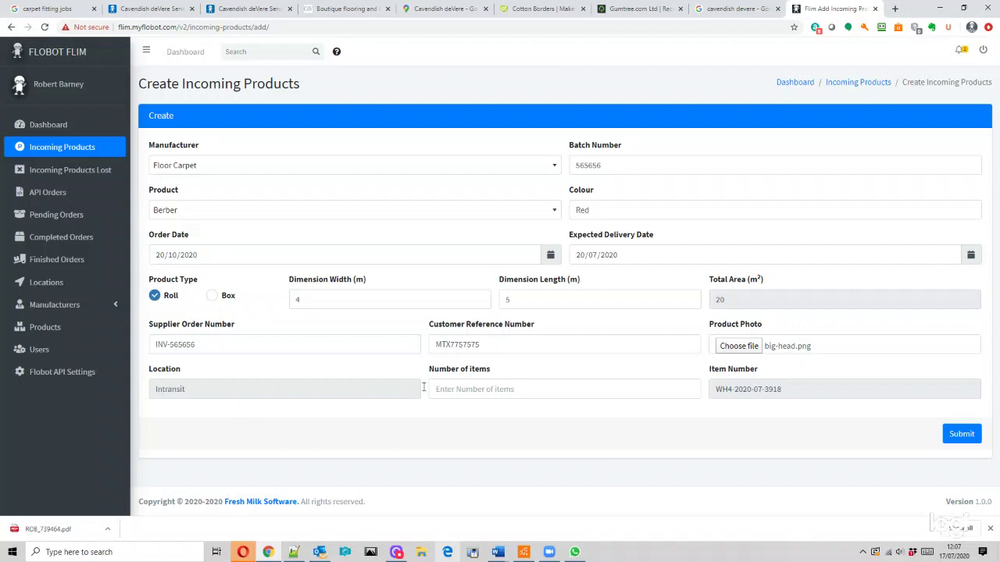
click(486, 393)
text(1)
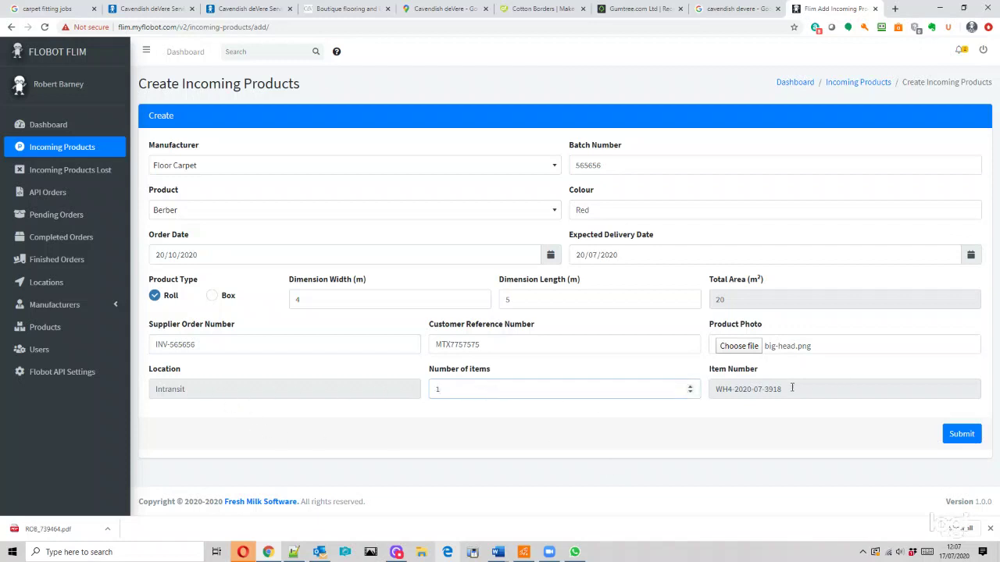
click(964, 434)
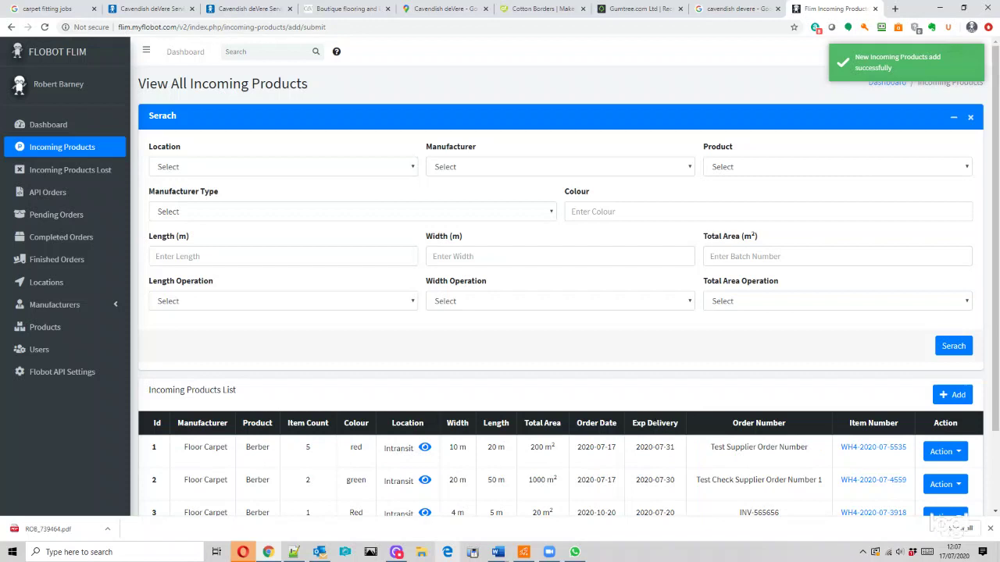
- Scroll the list to confirm the new Red Berber entry, then open Incoming Products Lost
scroll(464, 368, down, 2)
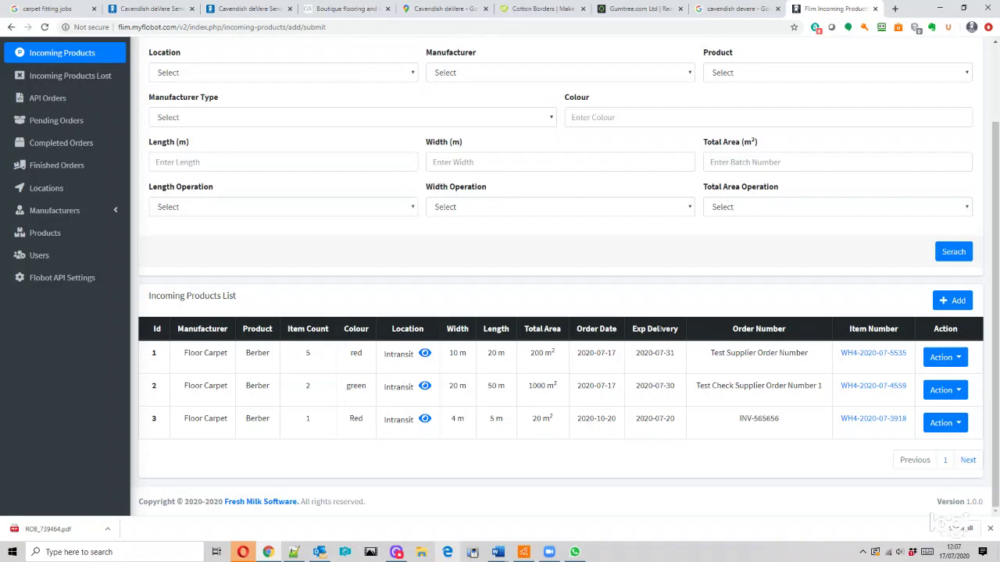
scroll(676, 412, up, 1)
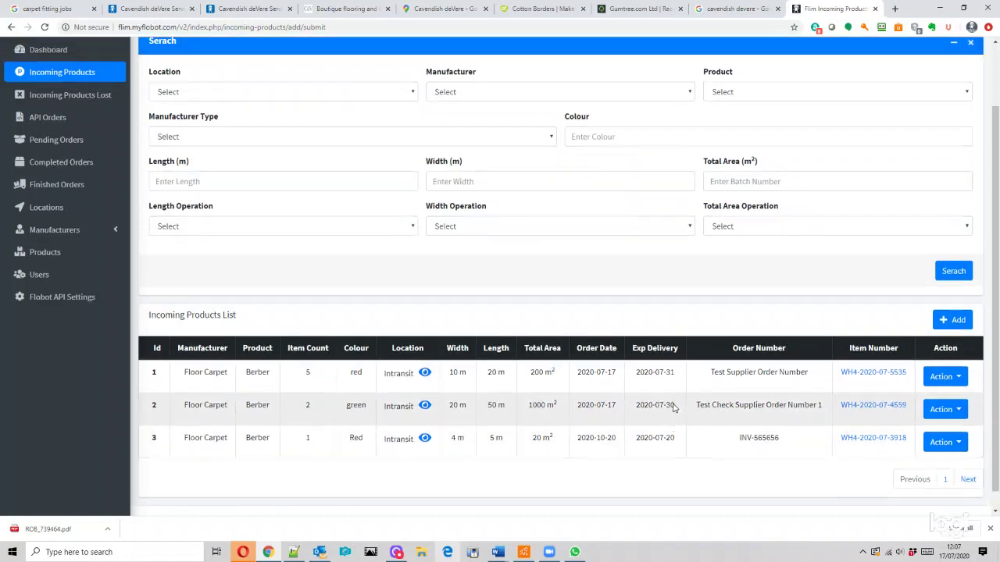
scroll(673, 407, up, 1)
scroll(670, 404, down, 2)
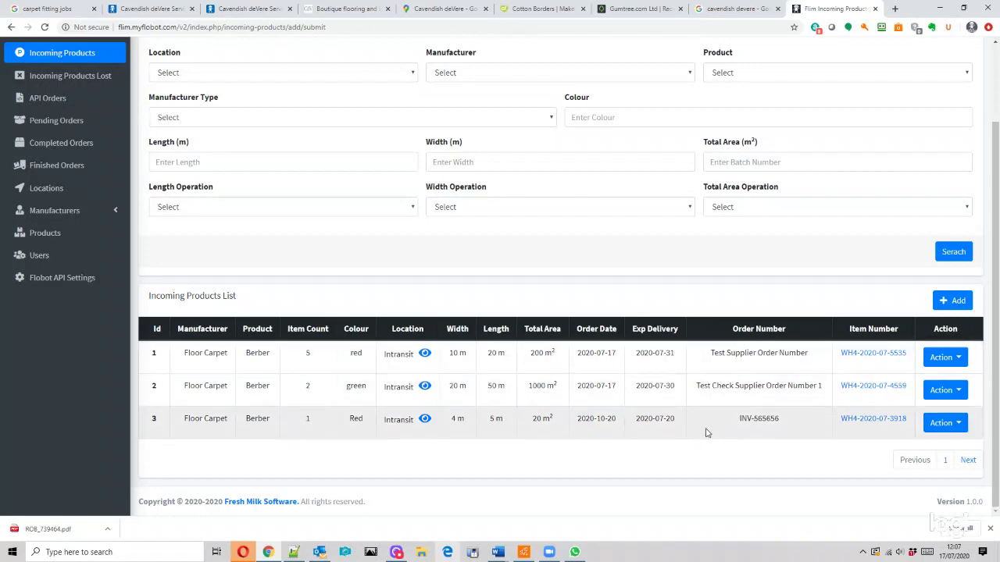
scroll(615, 399, up, 2)
scroll(615, 399, down, 2)
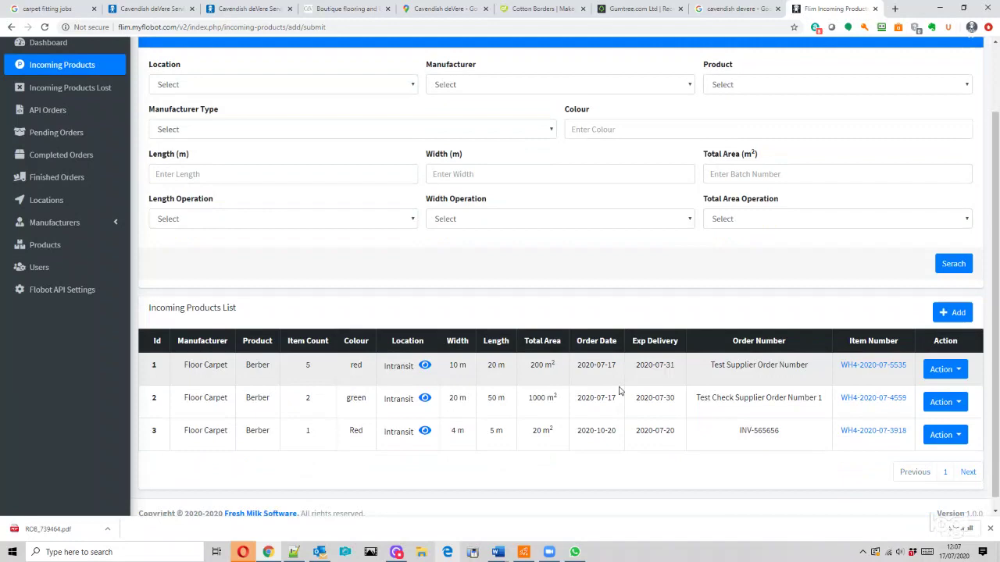
scroll(609, 375, up, 2)
click(64, 172)
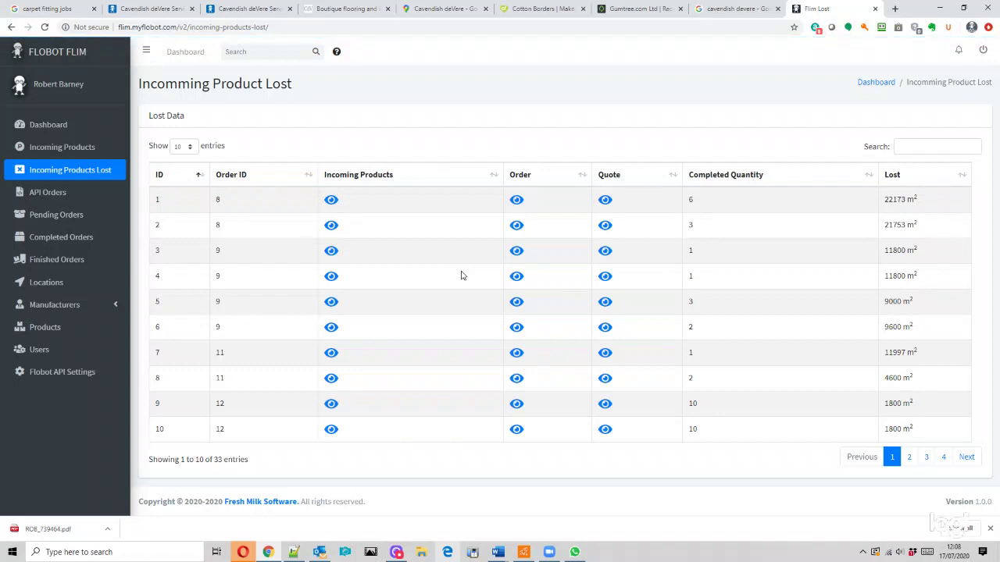
- View the first lost entry's incoming product and quote details, then go back to Incoming Products
click(332, 200)
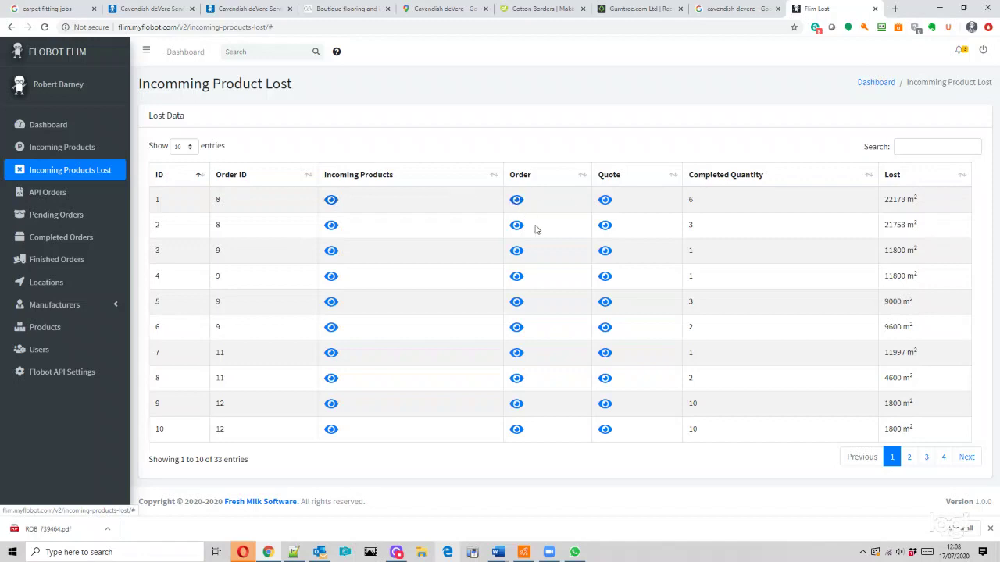
click(990, 529)
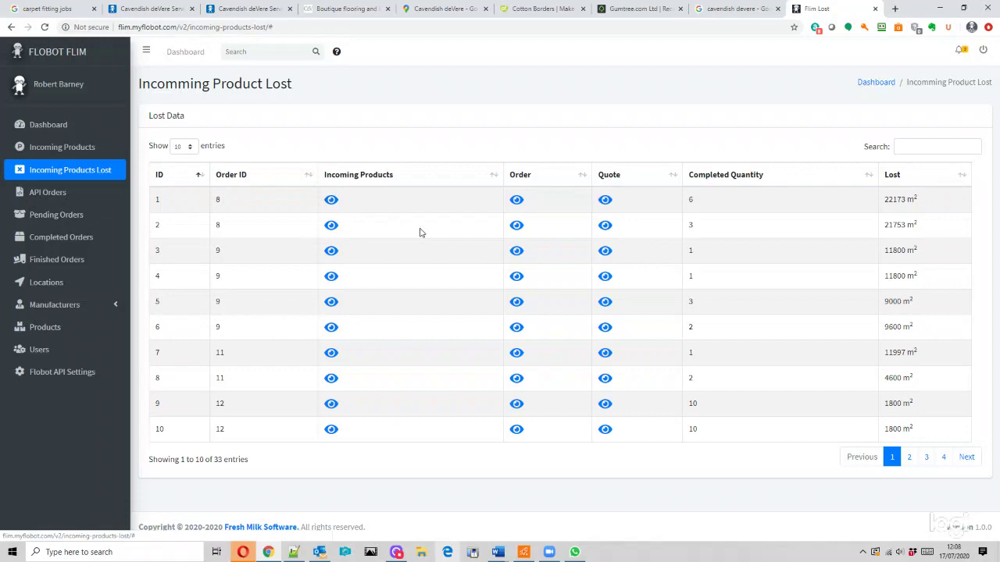
click(606, 201)
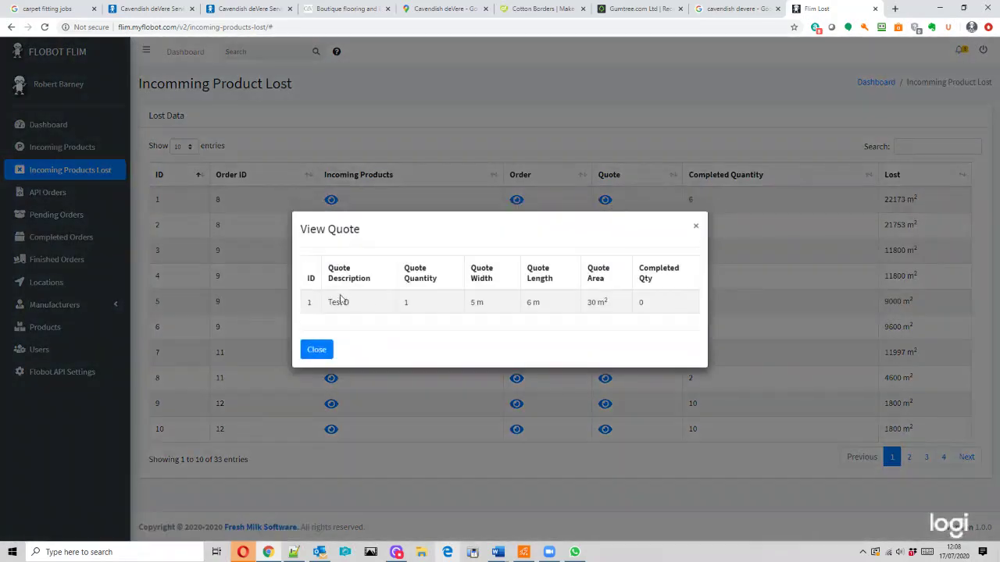
click(320, 352)
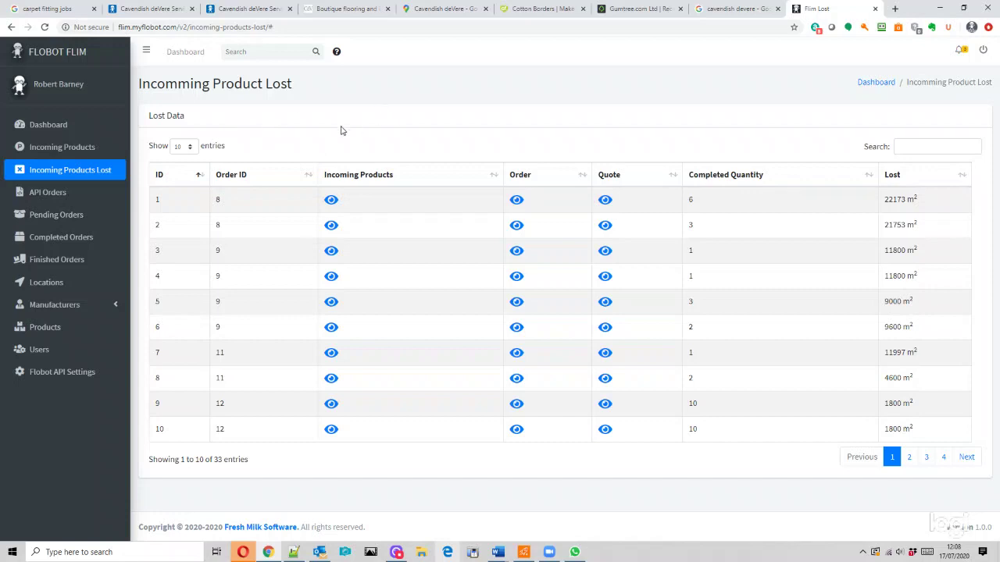
click(81, 148)
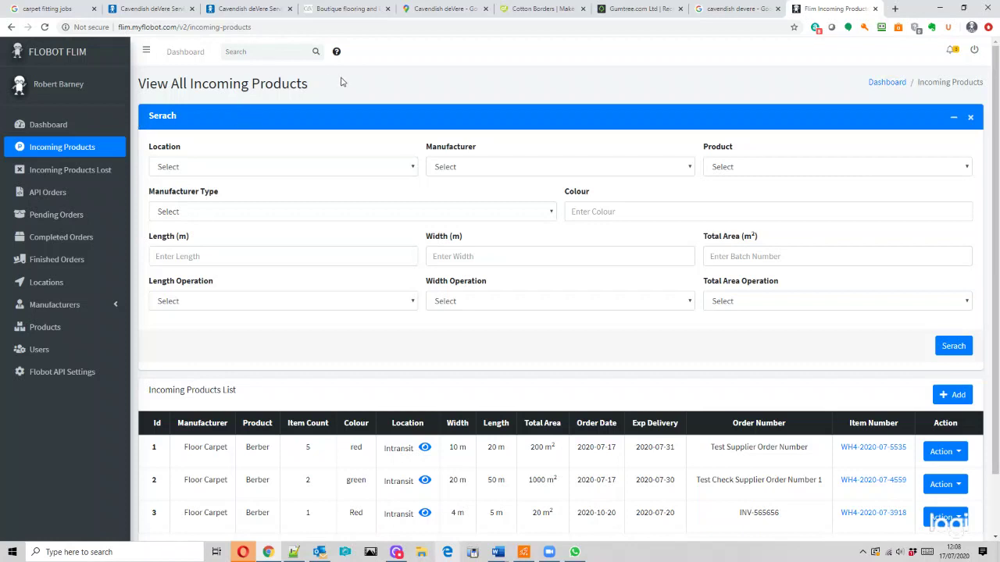
- Minimise the Search panel above the three Floor Carpet Berber deliveries
click(953, 117)
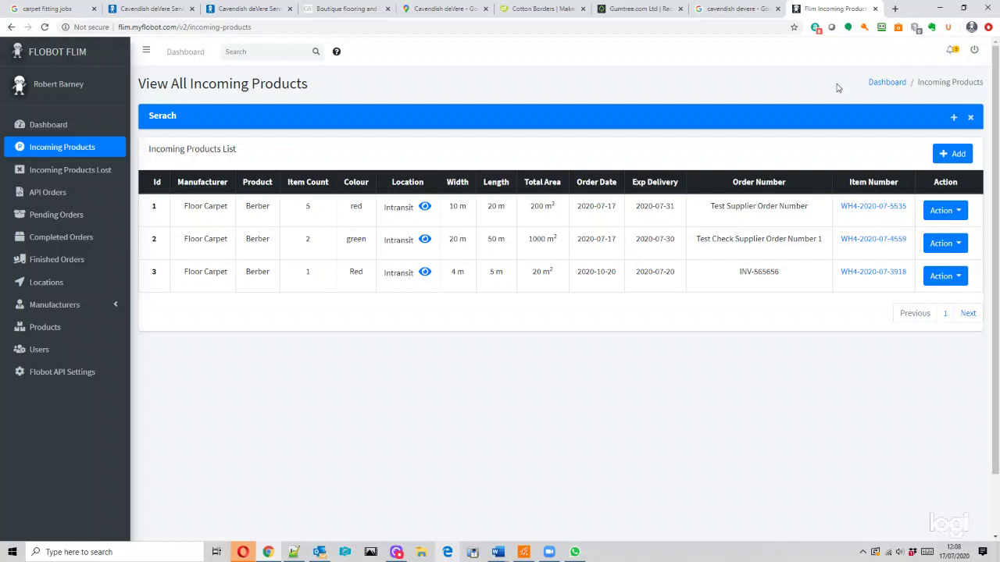
- View a lost entry's details, then navigate through API Orders to the Pending Orders page
click(55, 179)
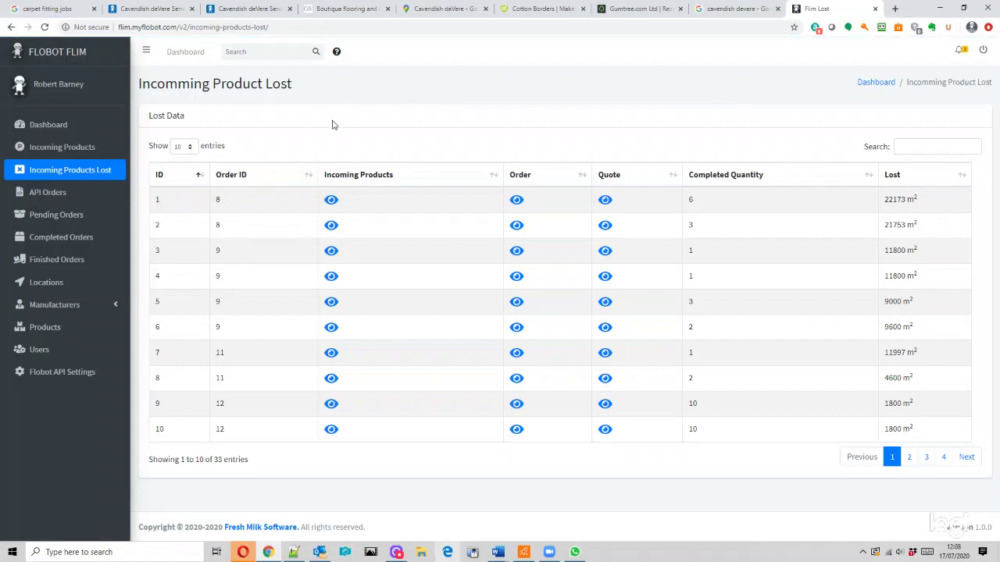
click(331, 432)
click(62, 201)
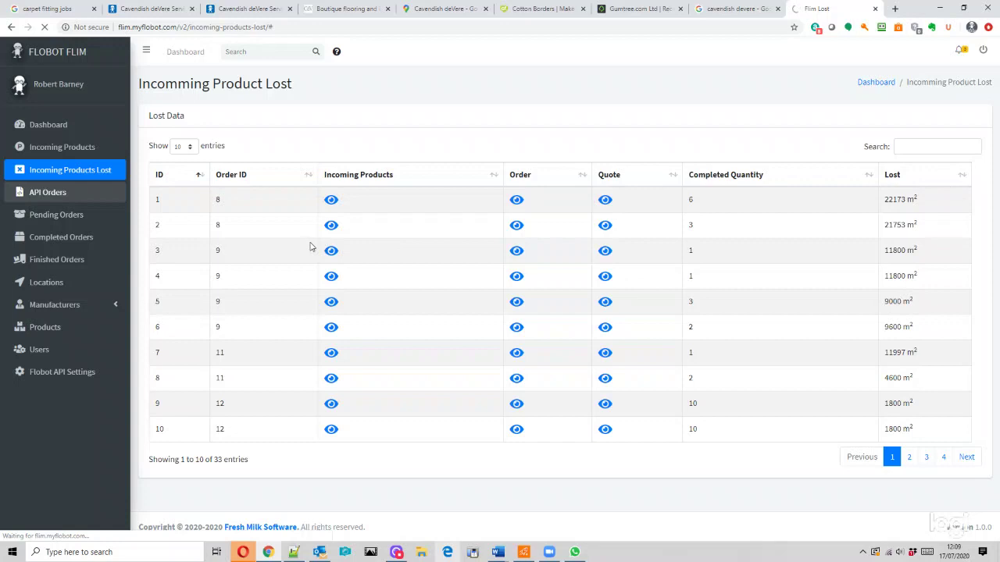
click(75, 221)
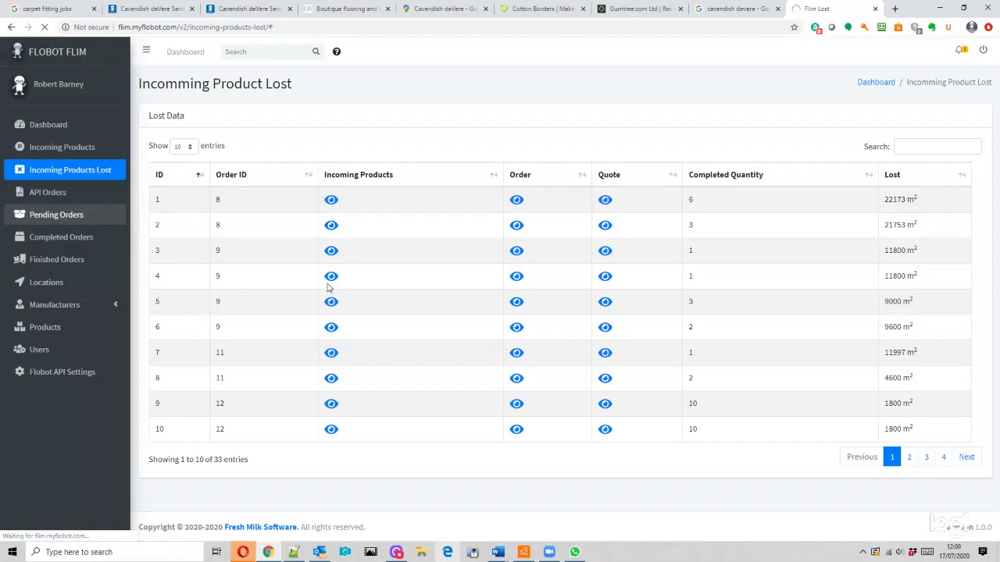
click(41, 218)
click(72, 237)
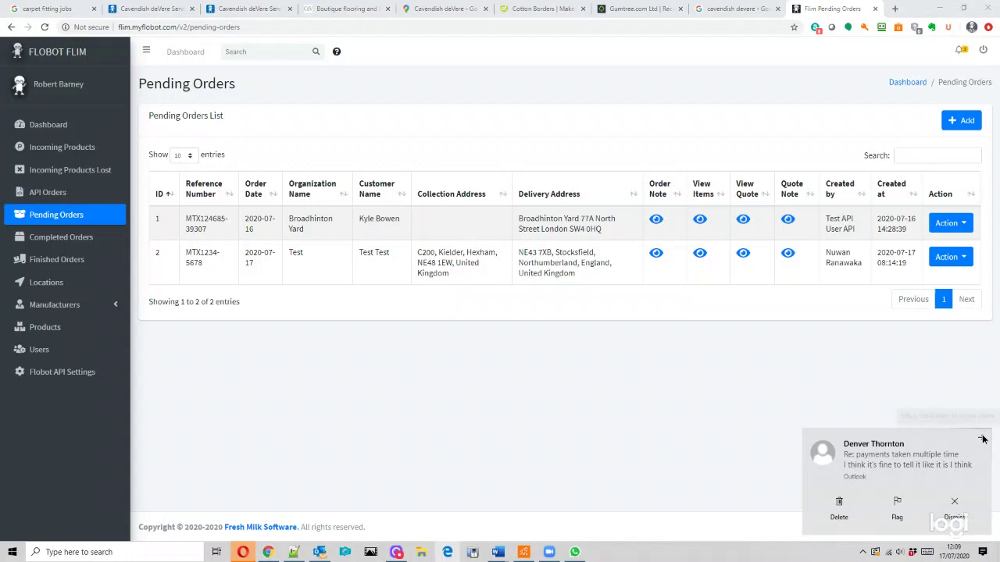
- Dismiss the Outlook toast and review the first order's order note, two Materials items and quote note
click(982, 439)
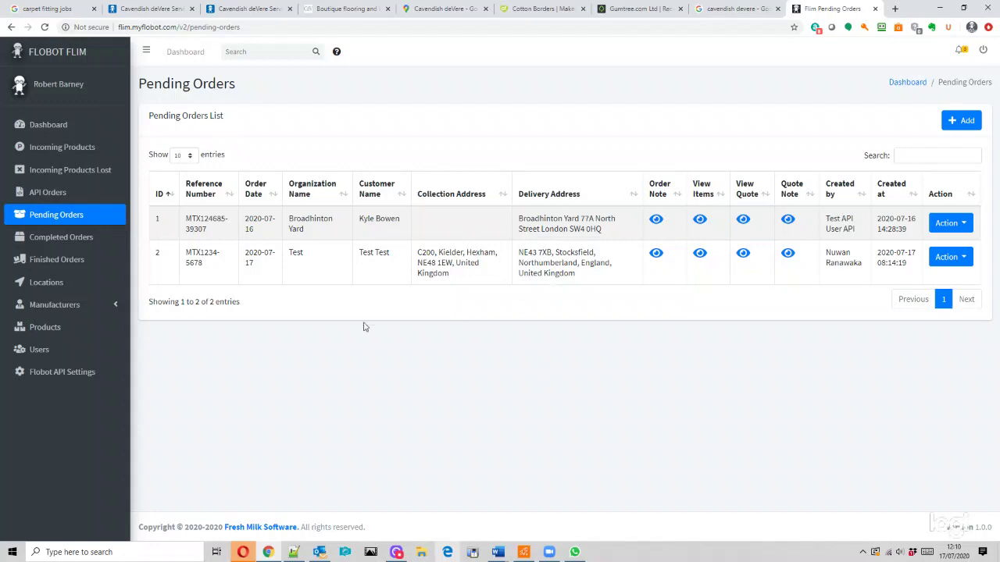
click(657, 222)
click(323, 331)
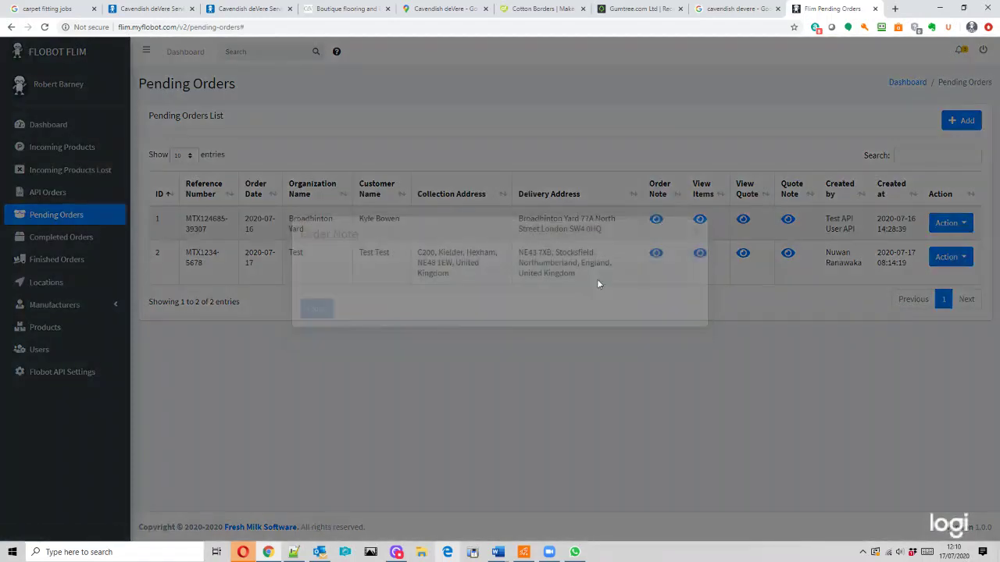
click(700, 221)
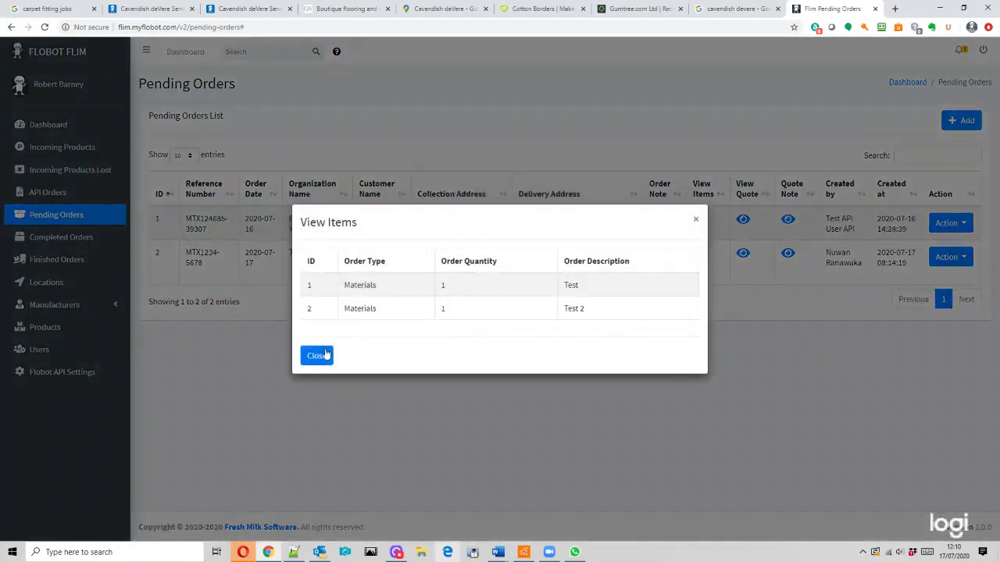
click(316, 355)
click(788, 222)
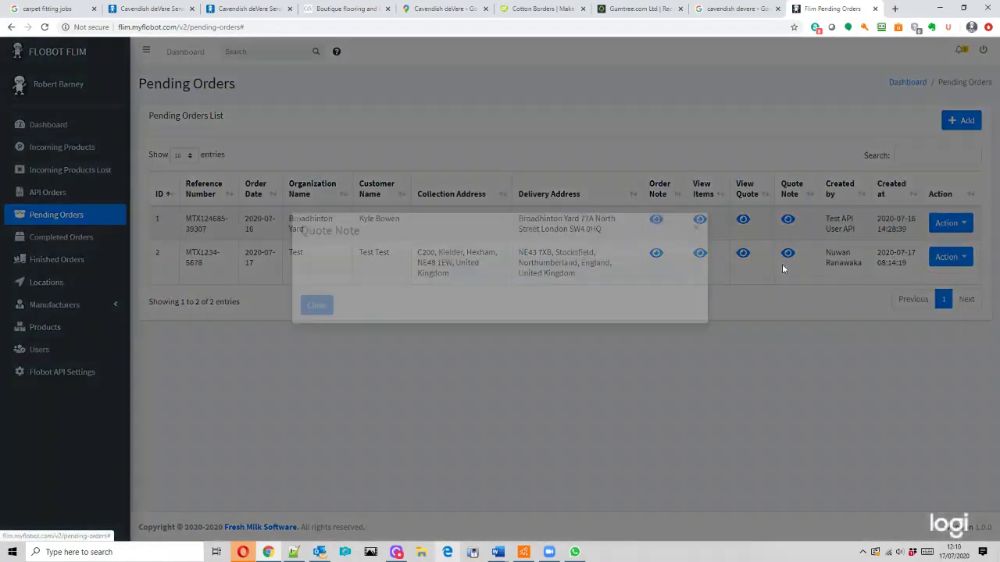
click(318, 327)
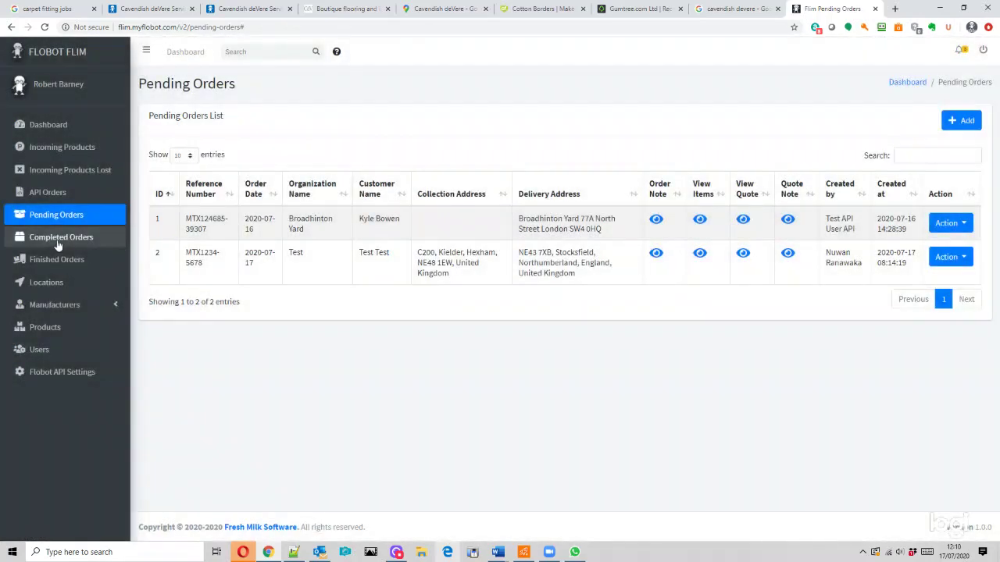
click(951, 225)
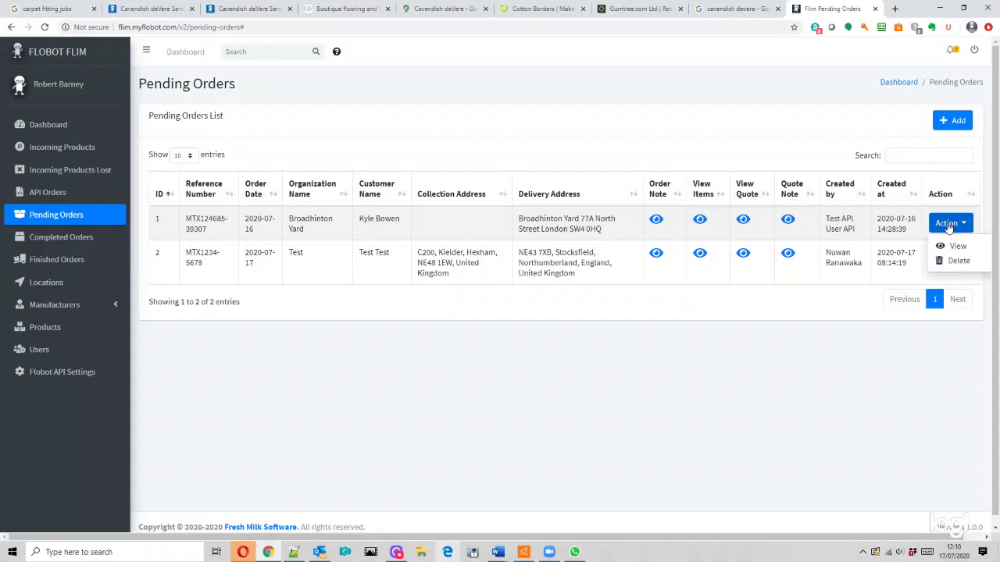
- View the first pending order and scroll through its quote dimensions Test D (30 m²) and Test D 2 (56 m²)
click(951, 247)
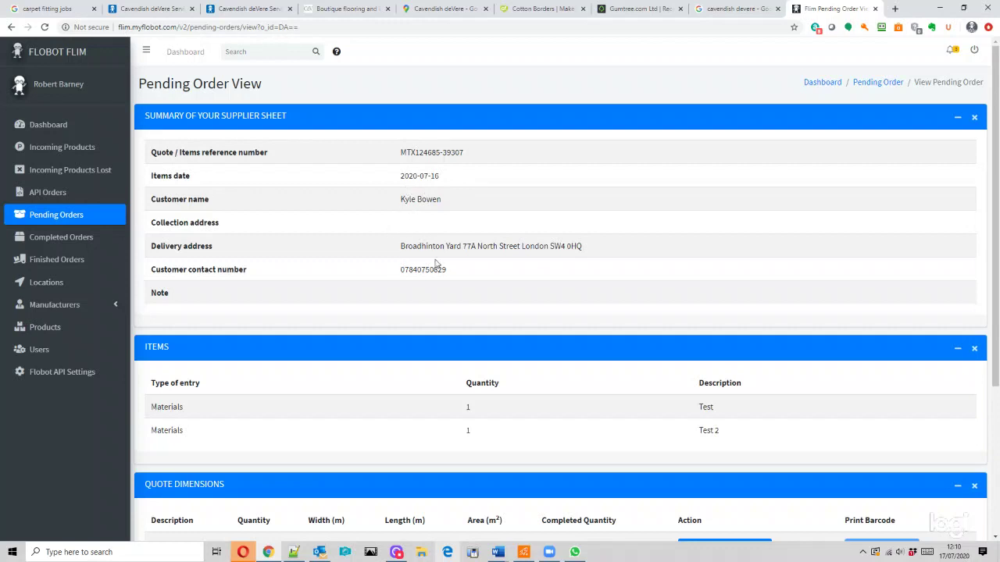
scroll(440, 270, down, 3)
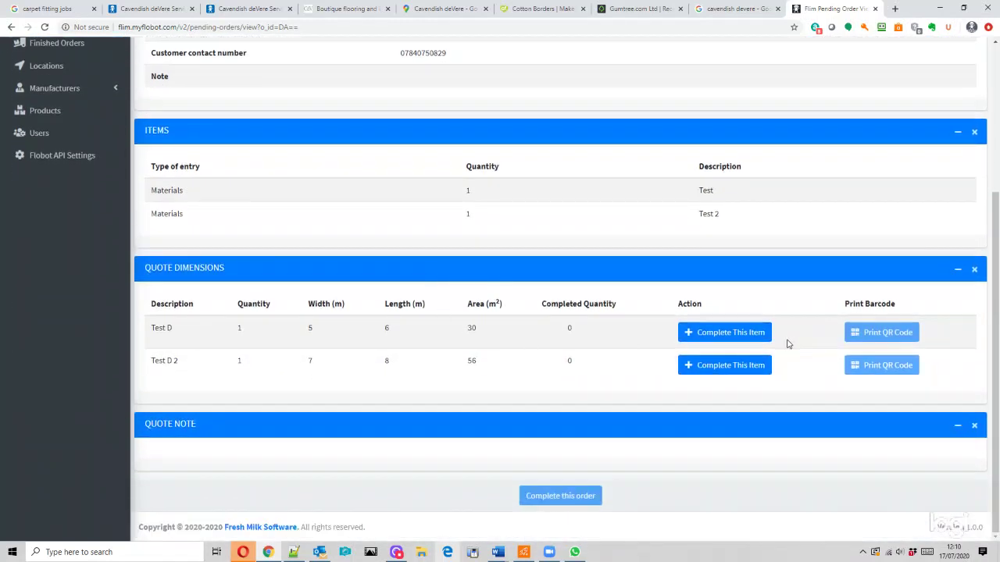
scroll(646, 336, up, 3)
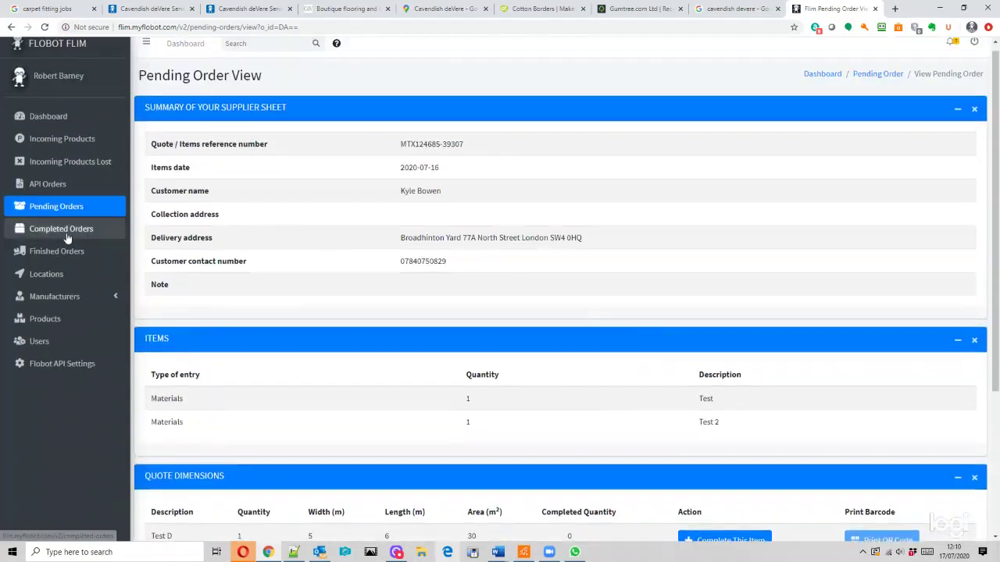
- Check the completed and finished orders lists, then go to All Locations, which lists its 5 locations
click(68, 232)
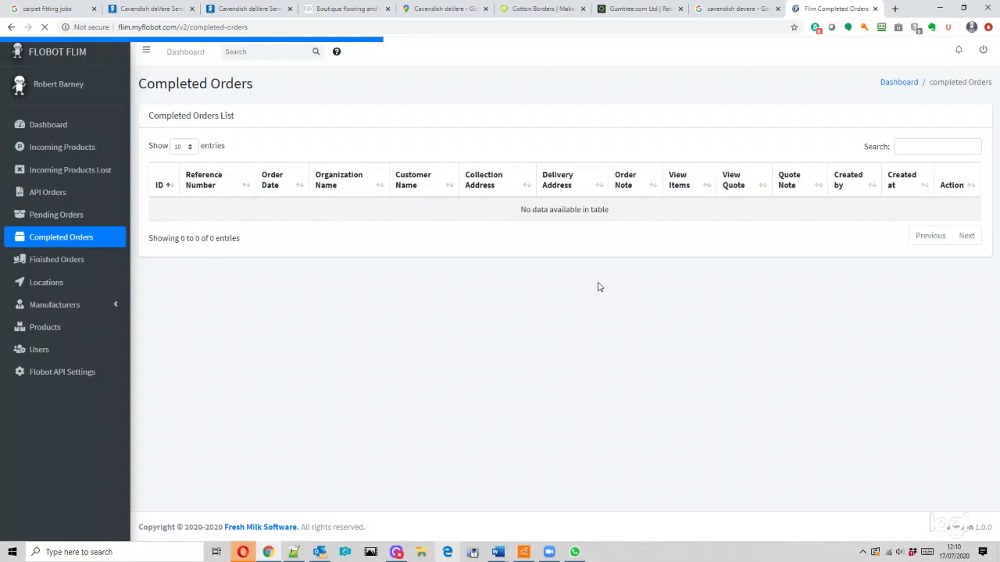
click(63, 265)
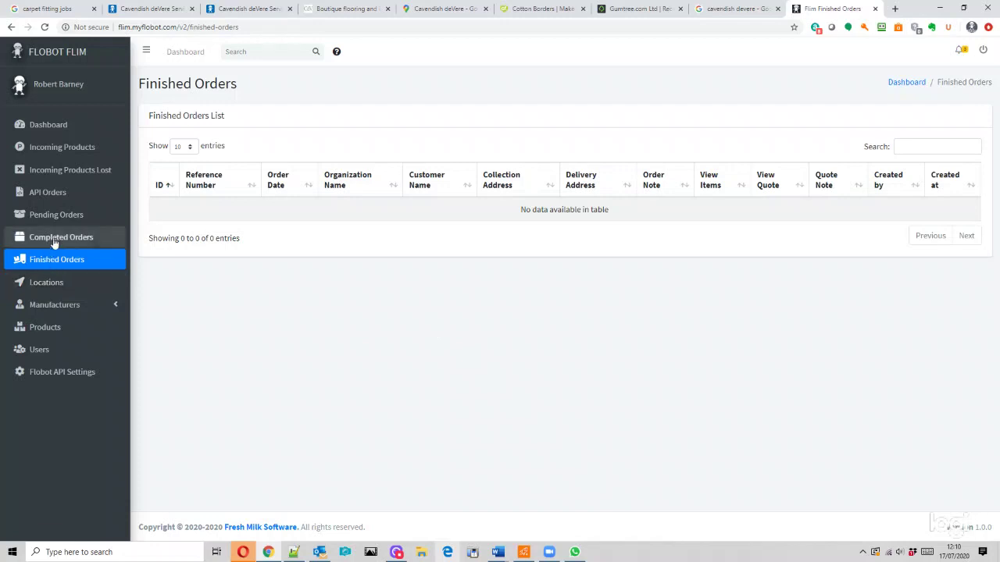
click(55, 239)
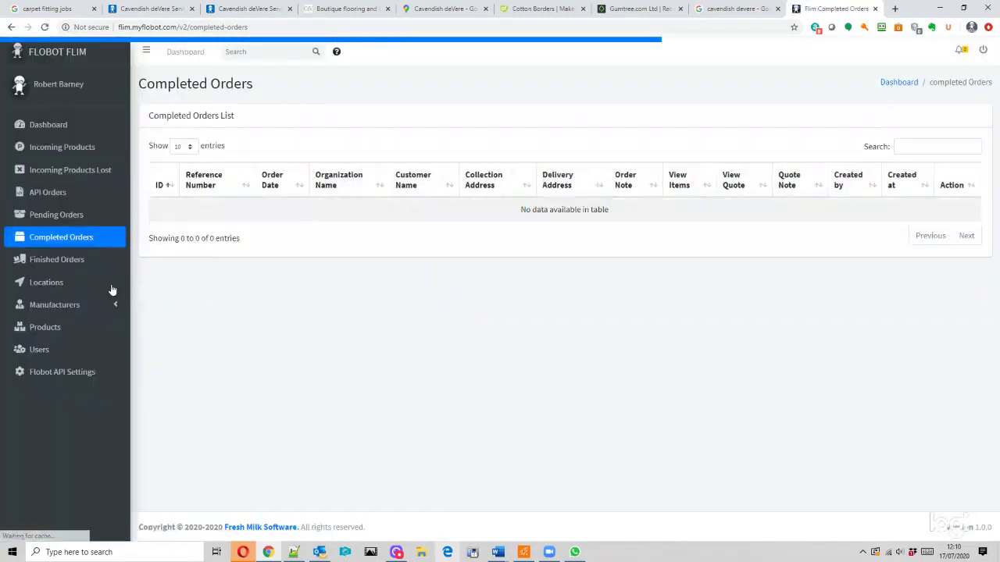
click(57, 269)
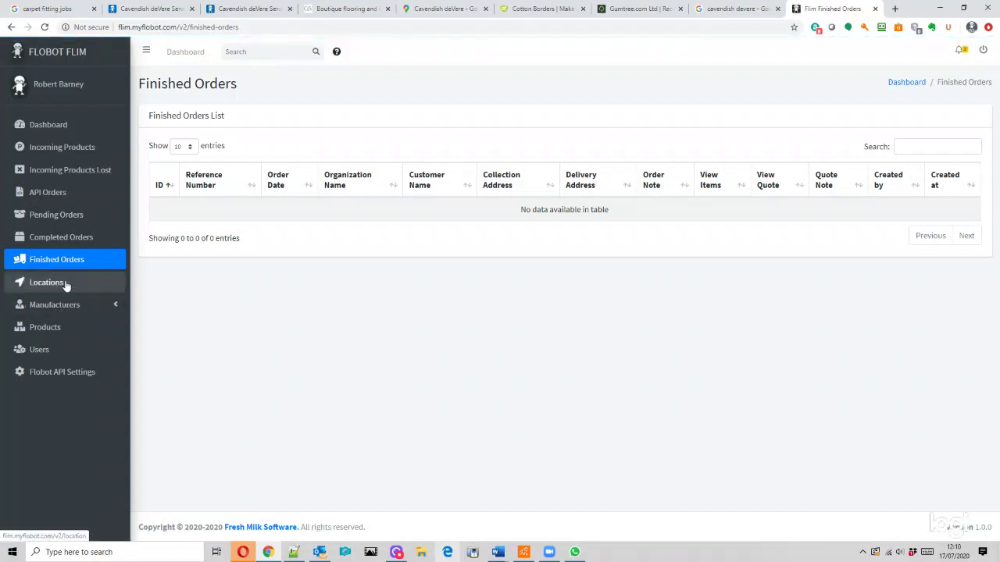
click(39, 289)
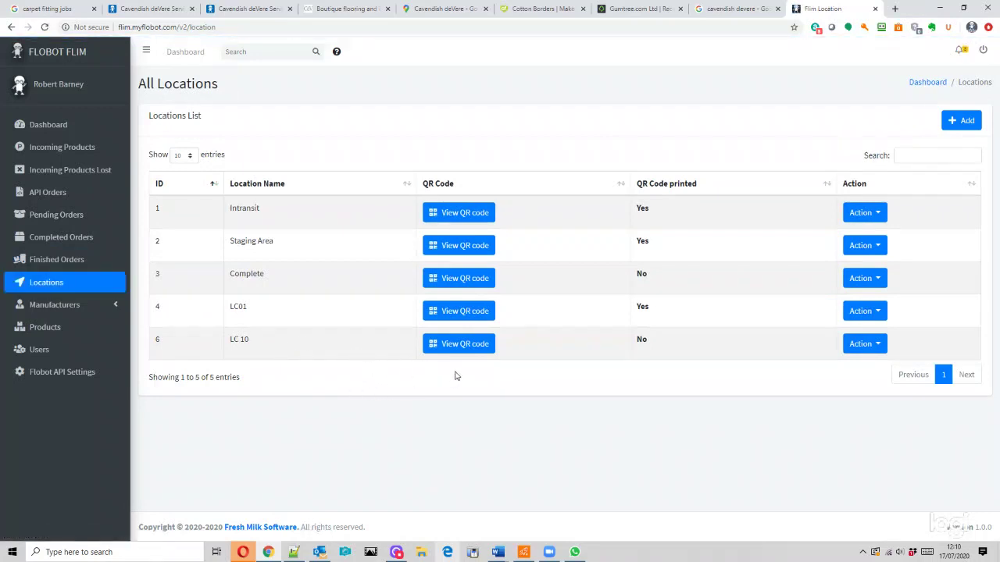
click(861, 247)
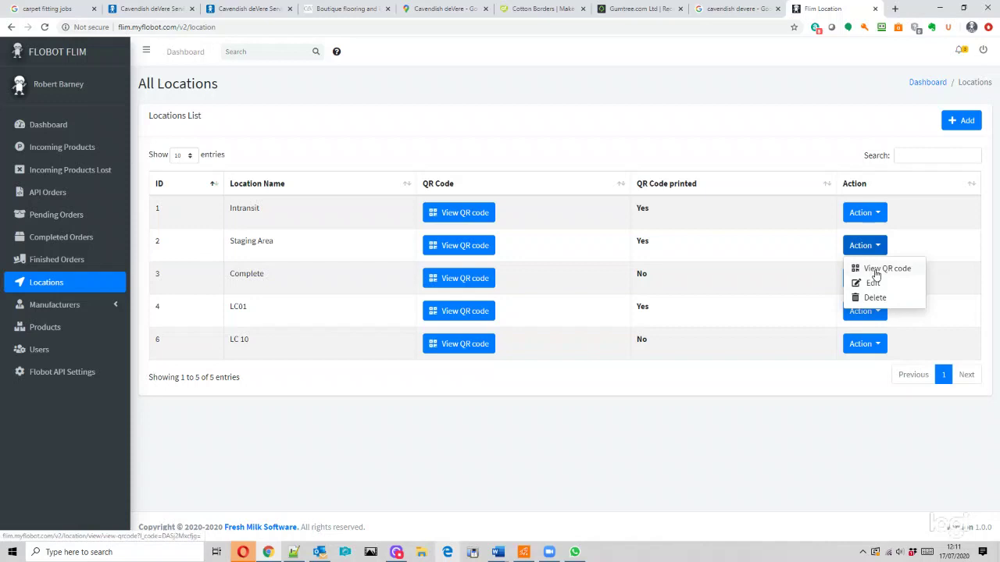
click(517, 317)
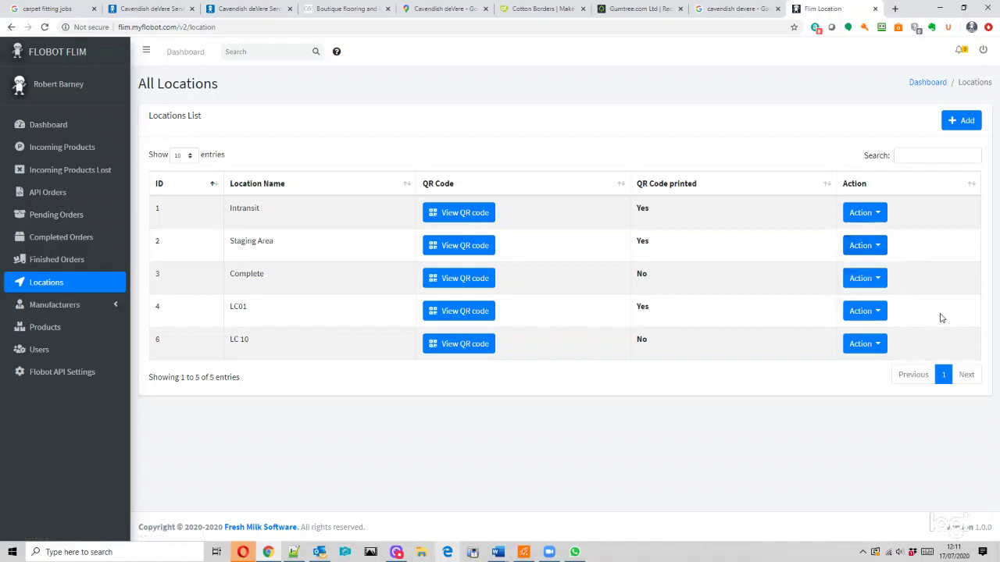
click(873, 313)
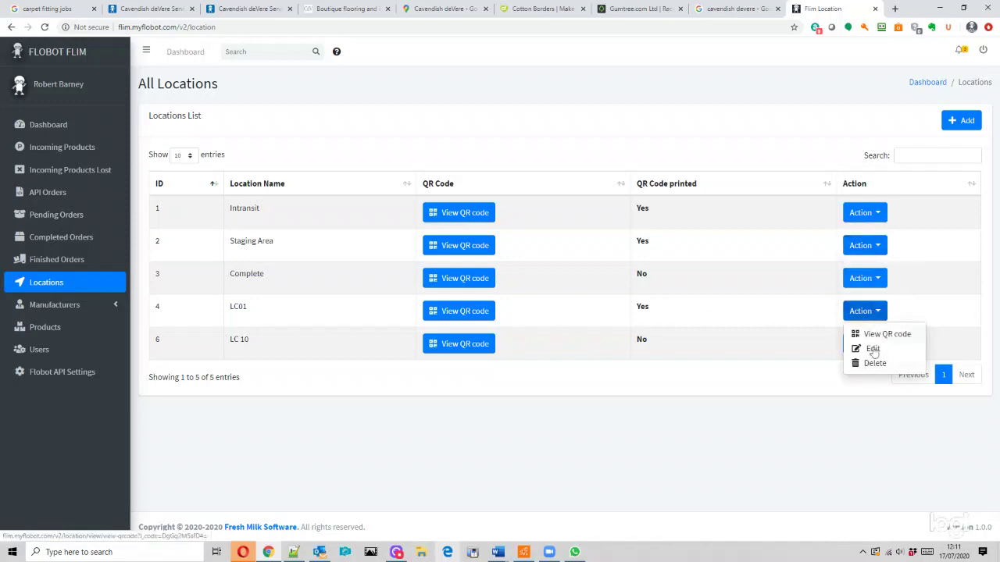
click(444, 319)
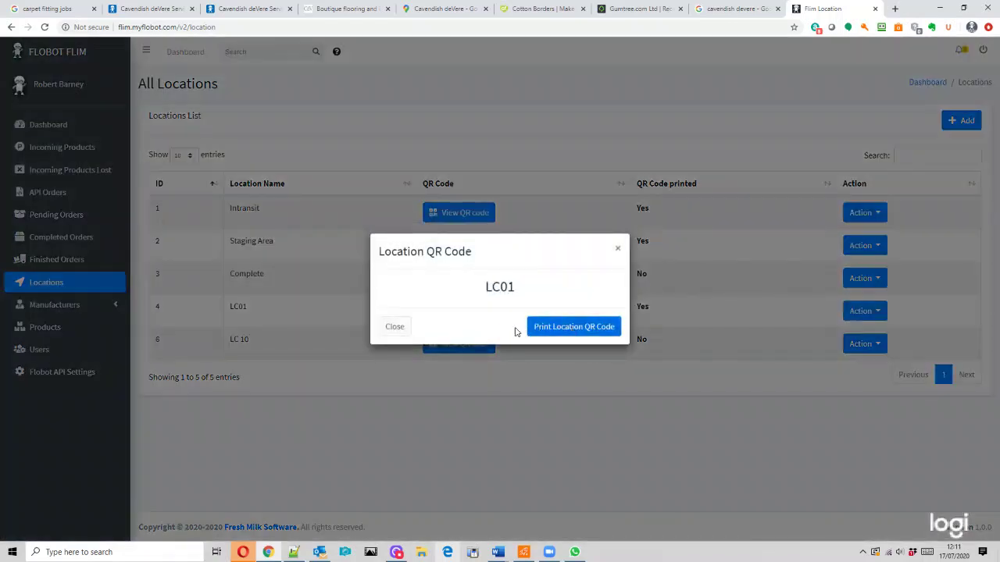
click(617, 215)
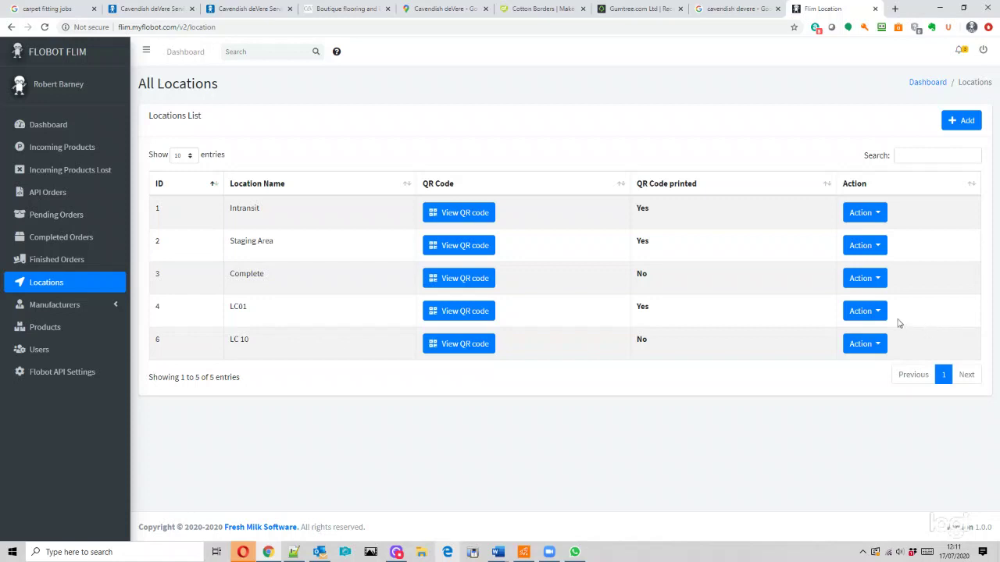
click(866, 311)
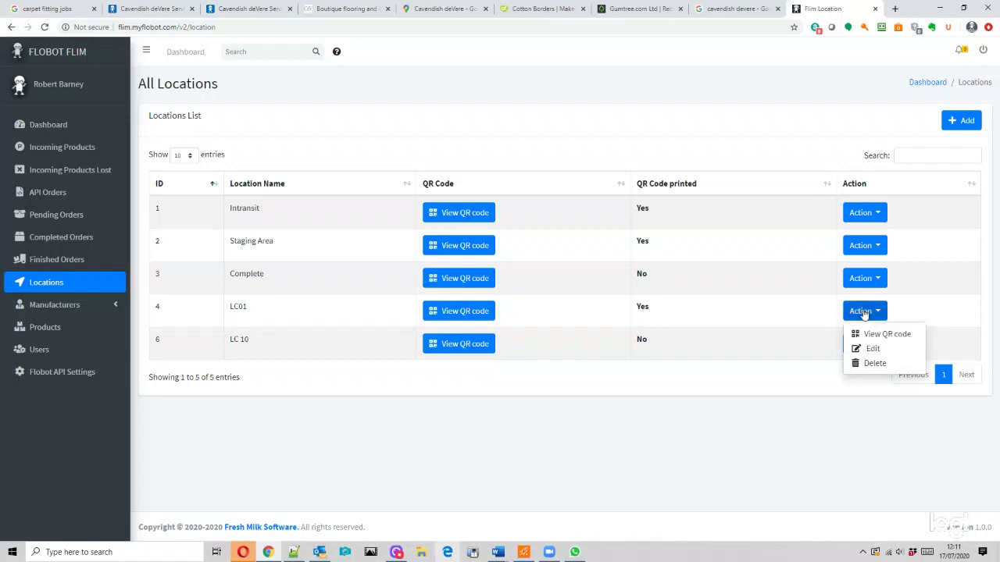
click(793, 306)
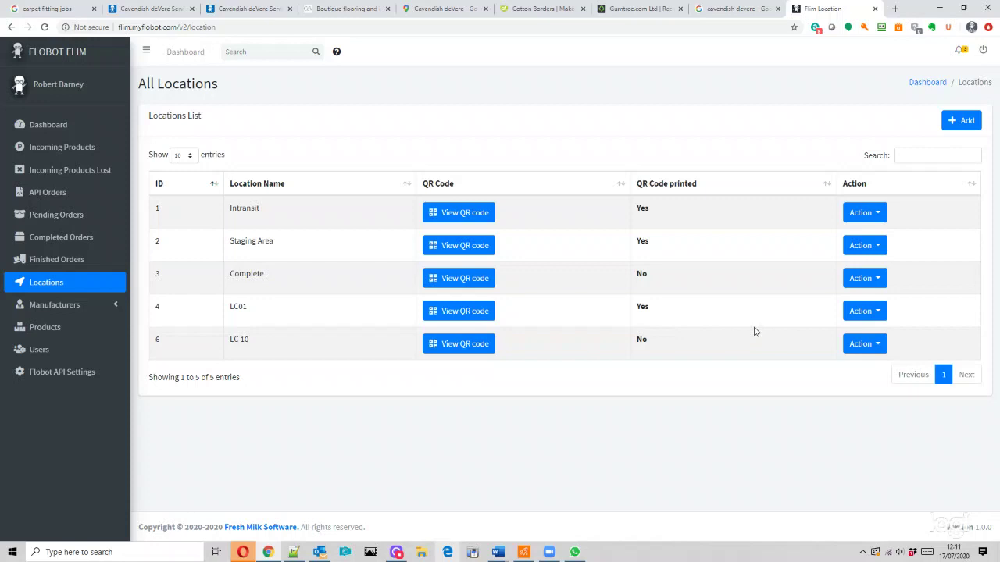
- Go to the Manufacturers List and start a new manufacturer entry
click(61, 309)
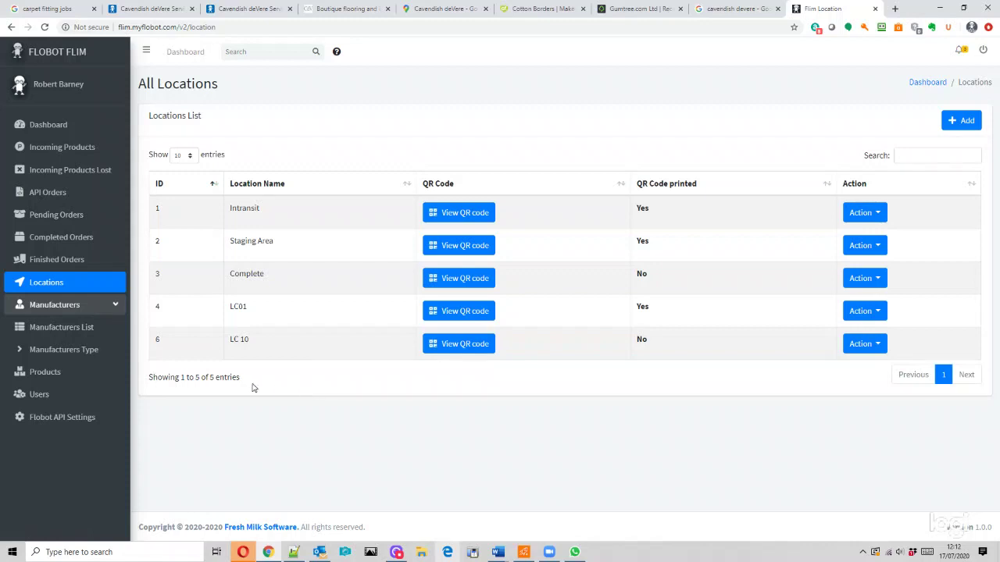
click(69, 330)
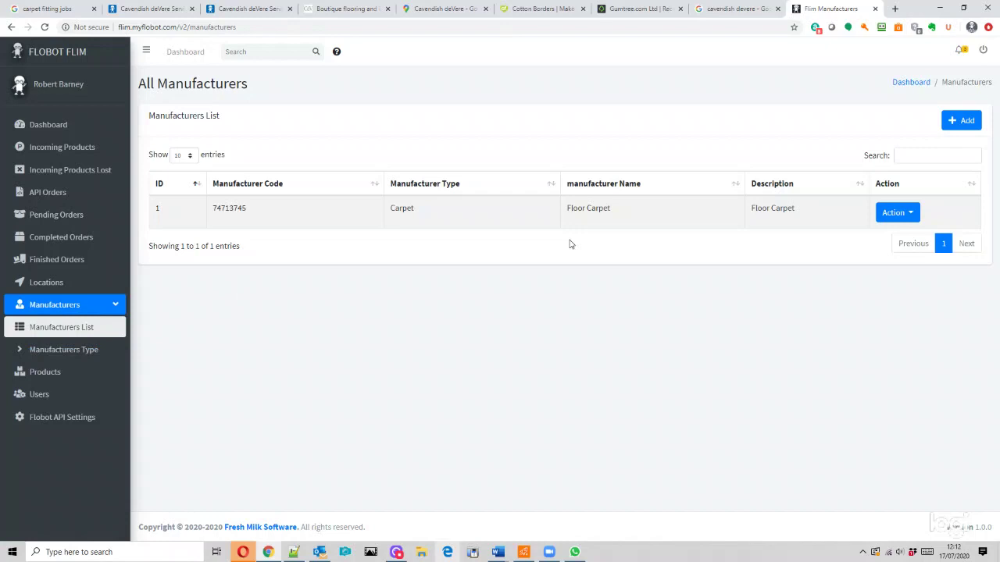
click(969, 121)
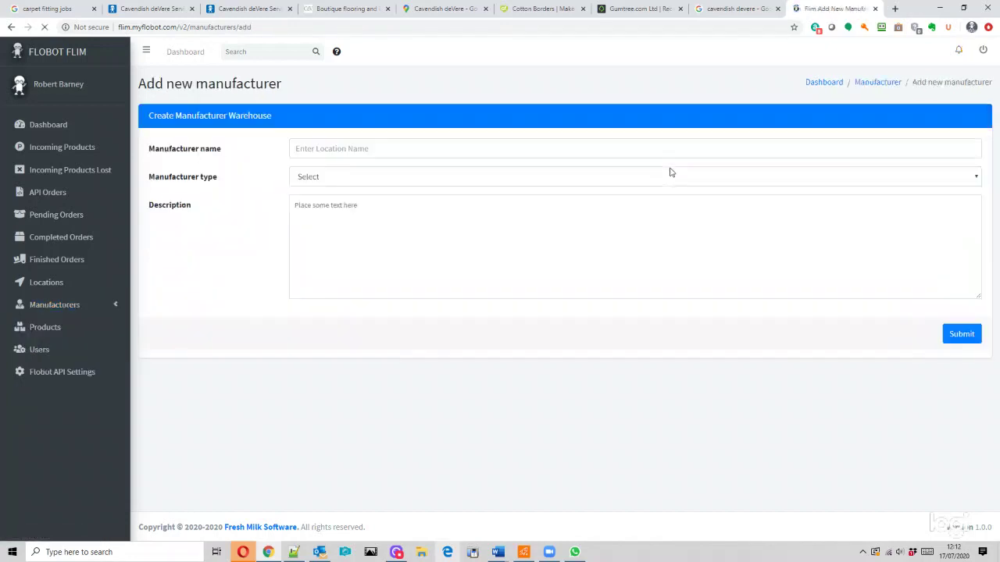
- Enter name Amtico, type Carpet and description Amtico Tiles, and submit the manufacturer
click(335, 148)
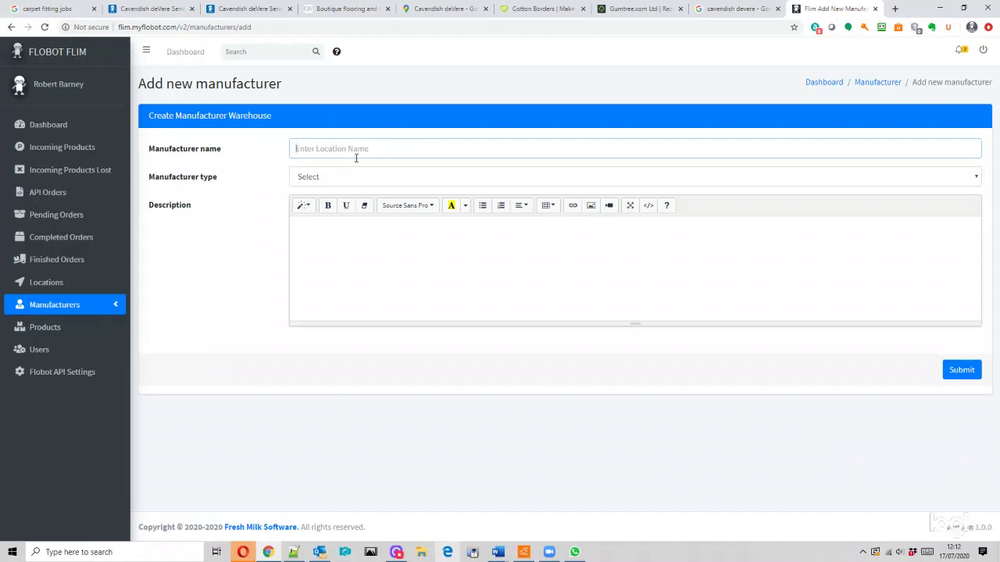
text(C)
key(BackSpace)
text(Amtico)
click(314, 176)
click(330, 205)
click(333, 243)
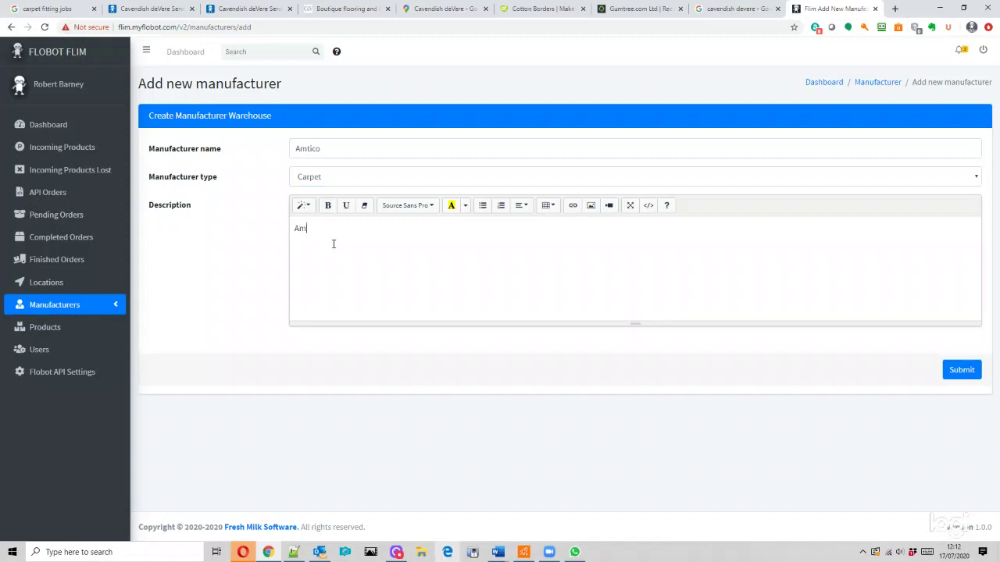
text(Amtico Tiles)
click(962, 370)
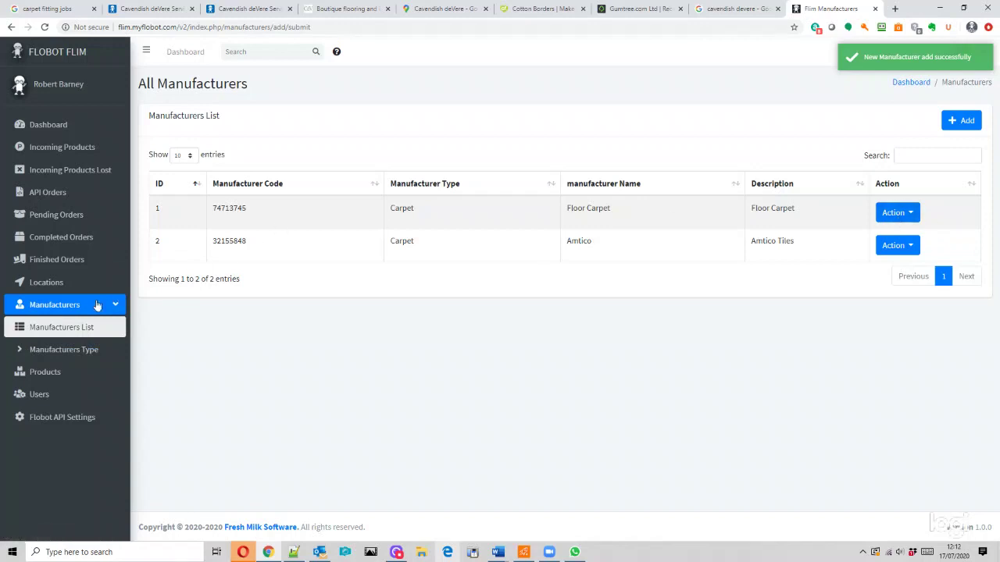
- Add manufacturer type LVT with description Luxury Vinyl Tiles, then check and dismiss its options
click(59, 353)
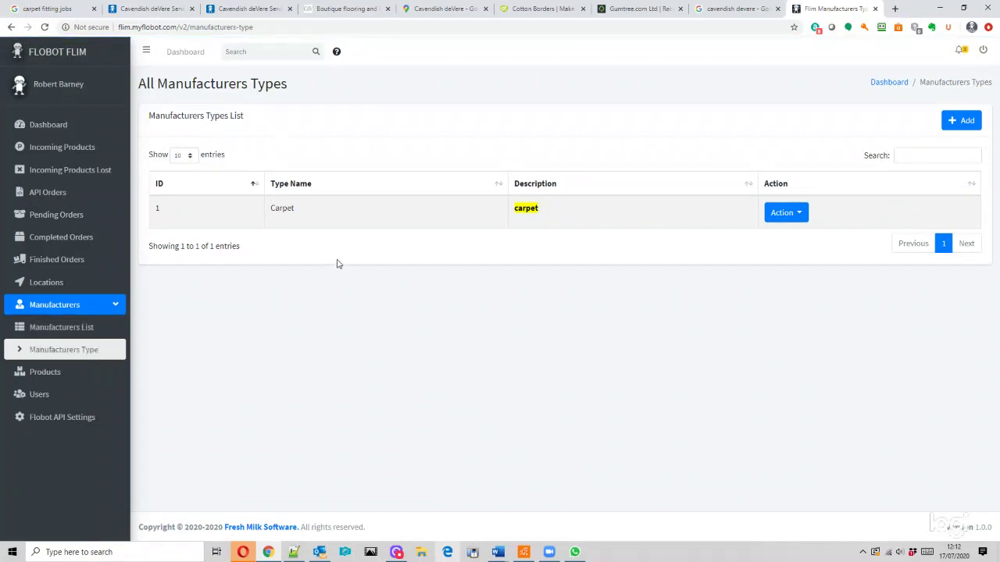
click(961, 123)
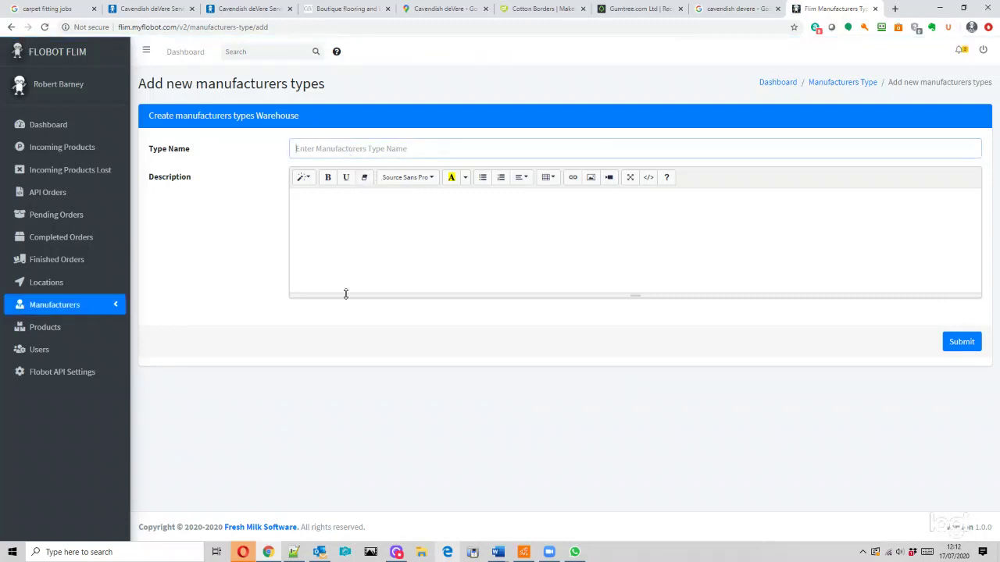
text(LVT)
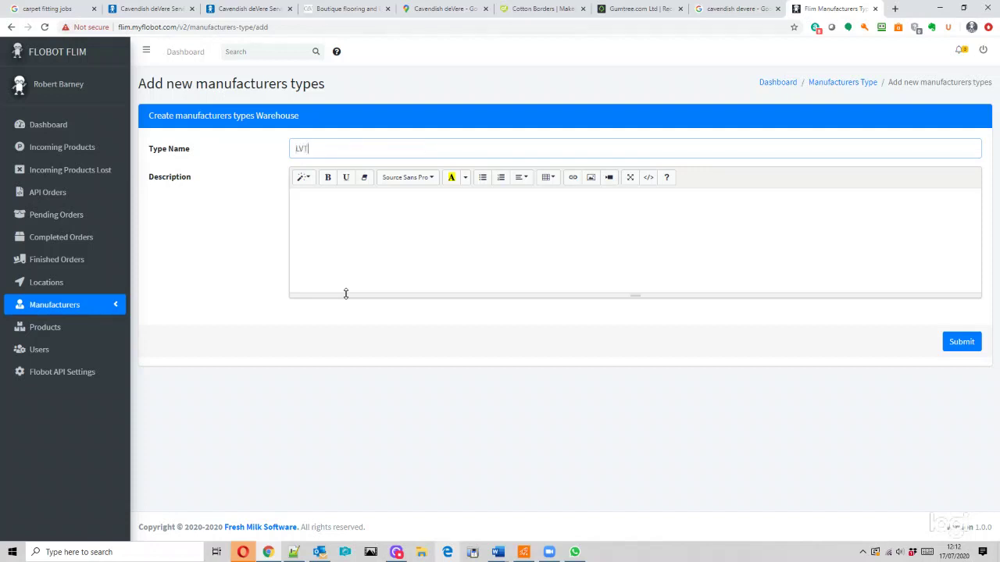
click(383, 238)
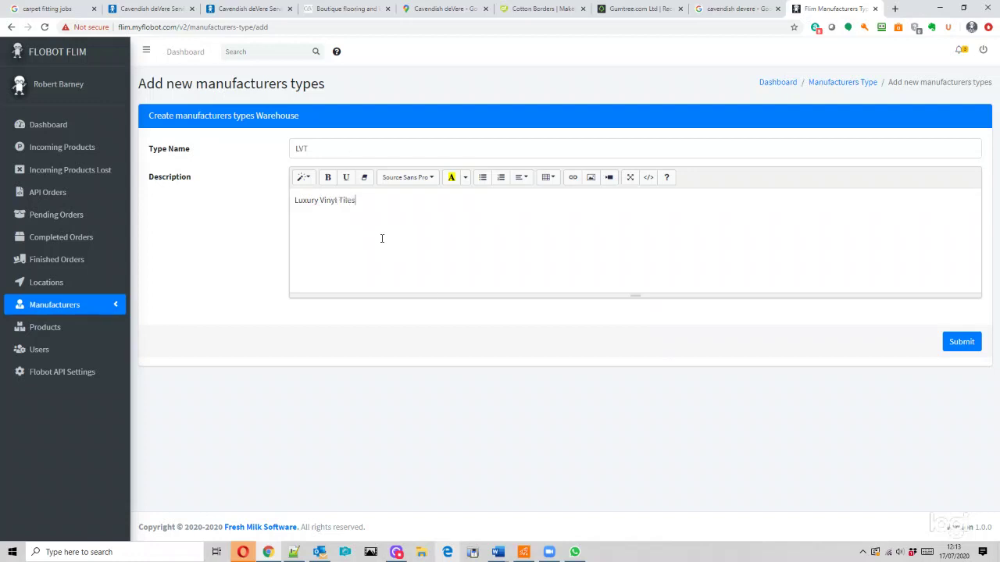
click(962, 343)
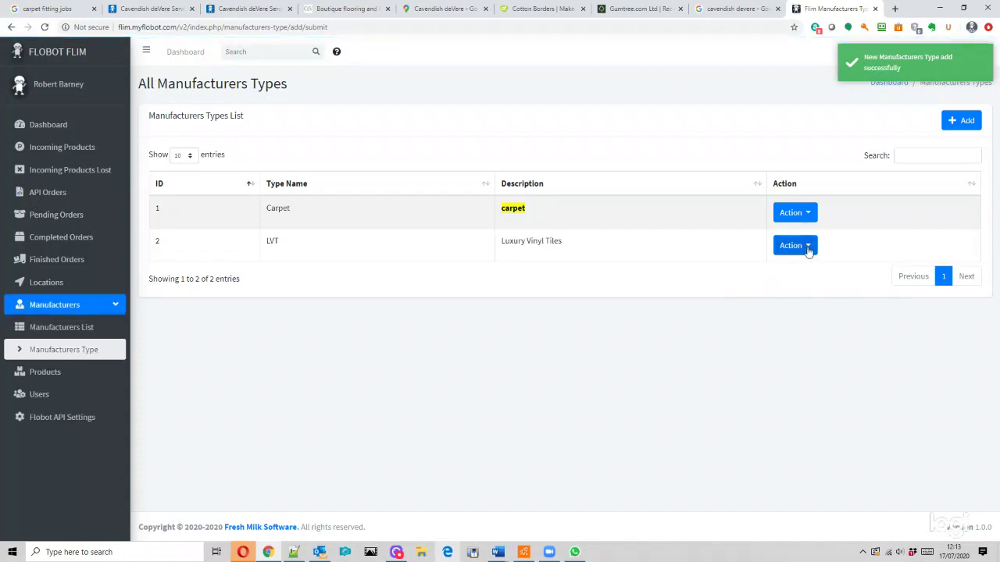
click(804, 248)
click(703, 247)
- Edit the Carpet type, change its description from 'carpet' to 'Carpet', and update it
click(785, 218)
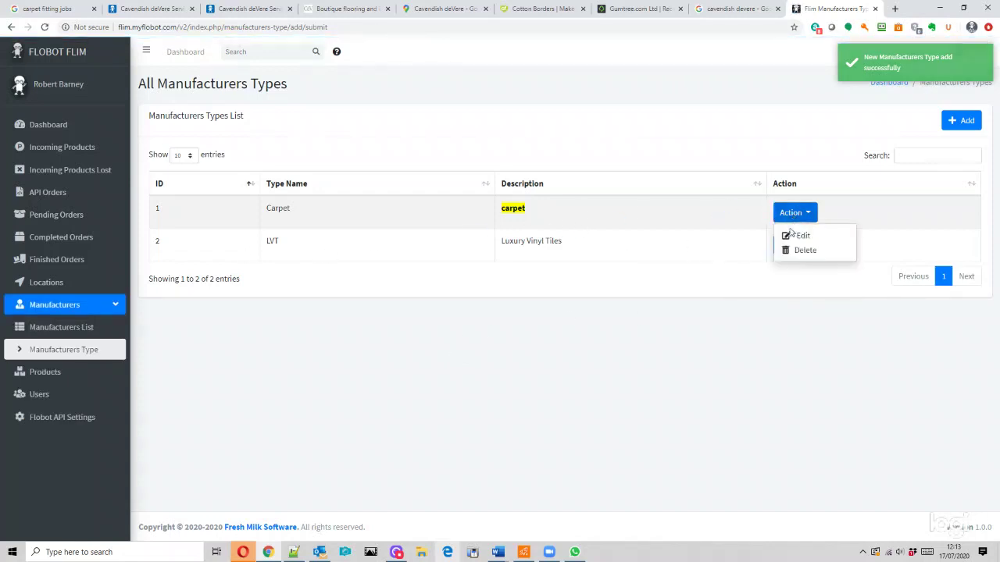
click(786, 234)
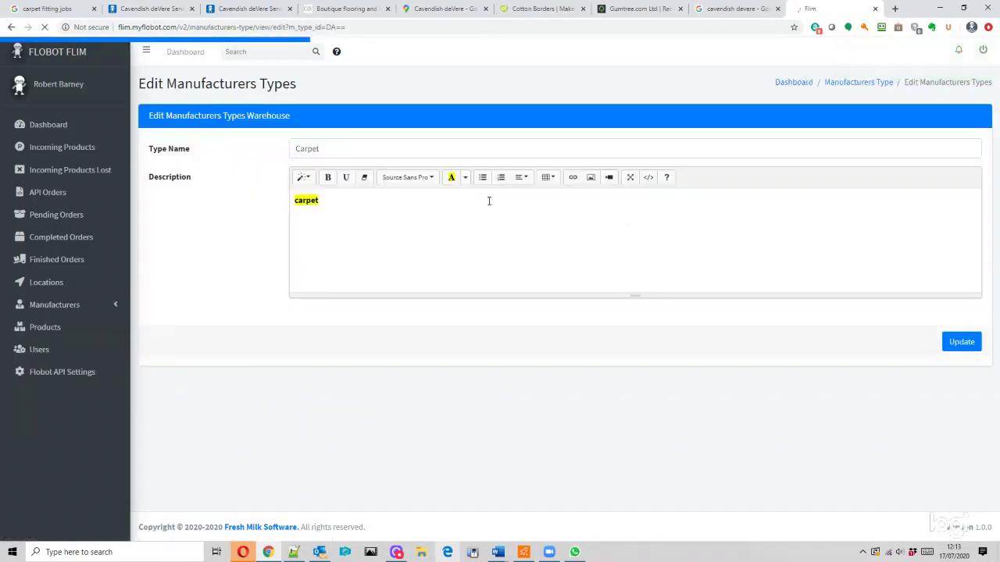
click(315, 200)
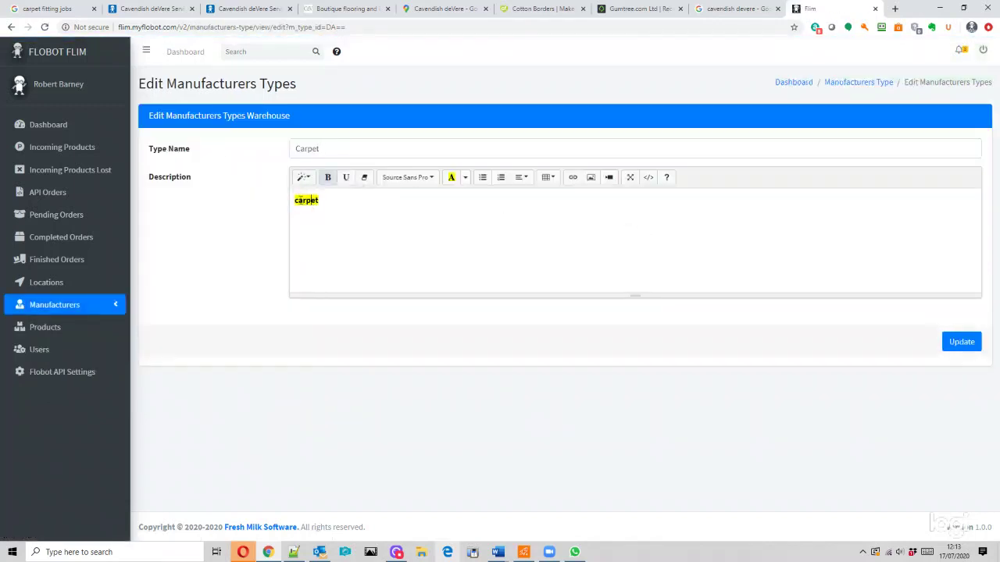
key(Delete)
text(C)
click(959, 340)
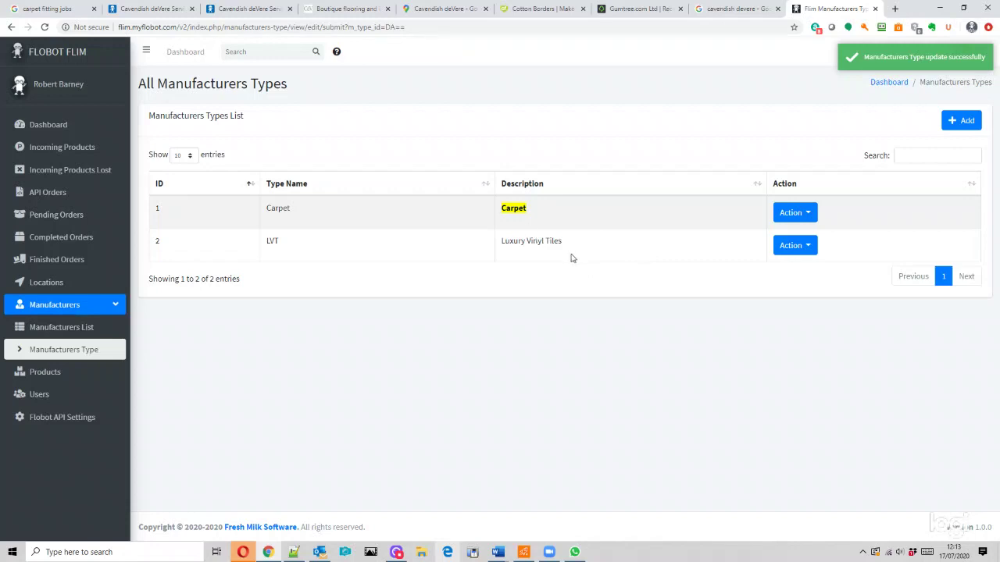
- Start a new product in All Products with Amtico as its manufacturer
click(50, 377)
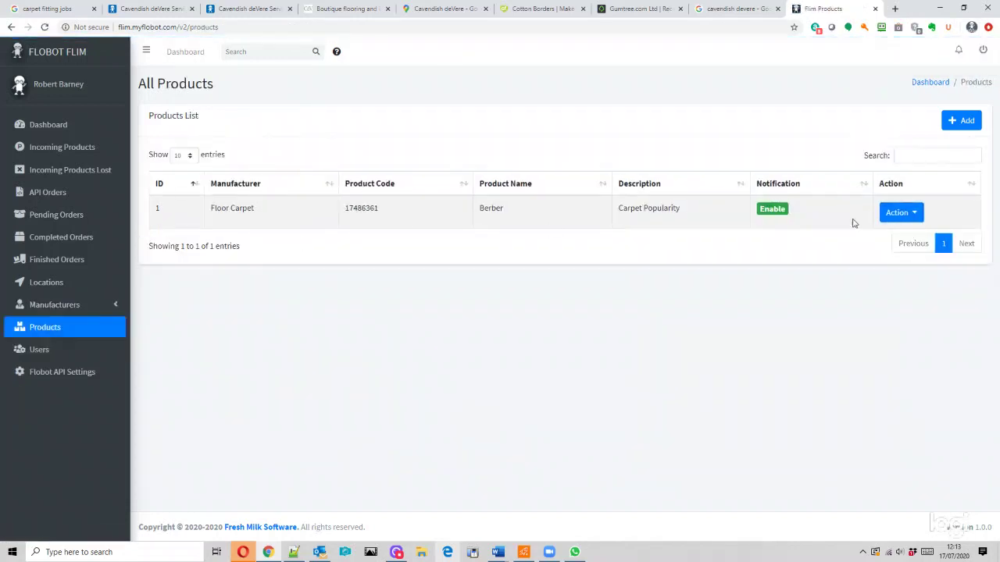
click(963, 122)
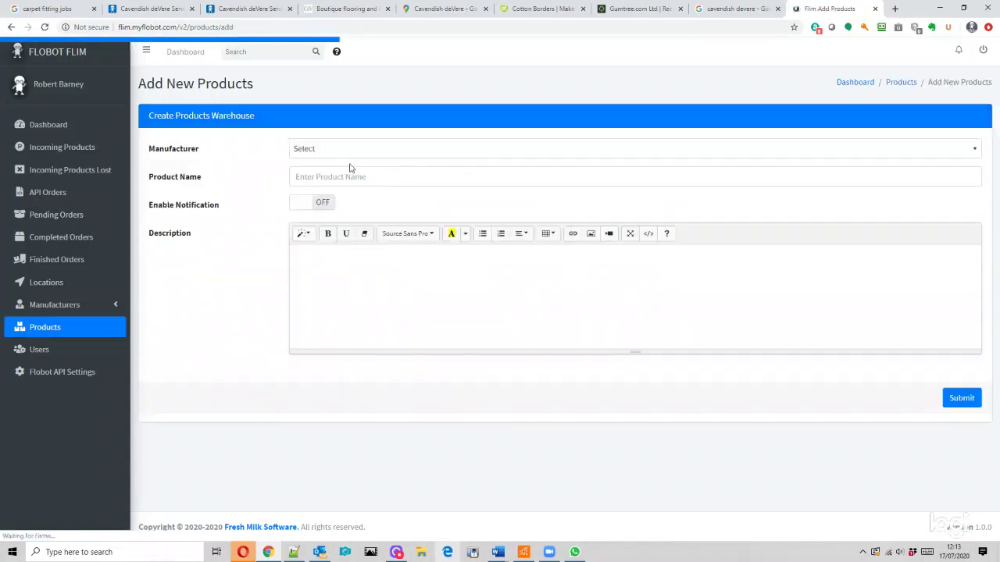
click(324, 152)
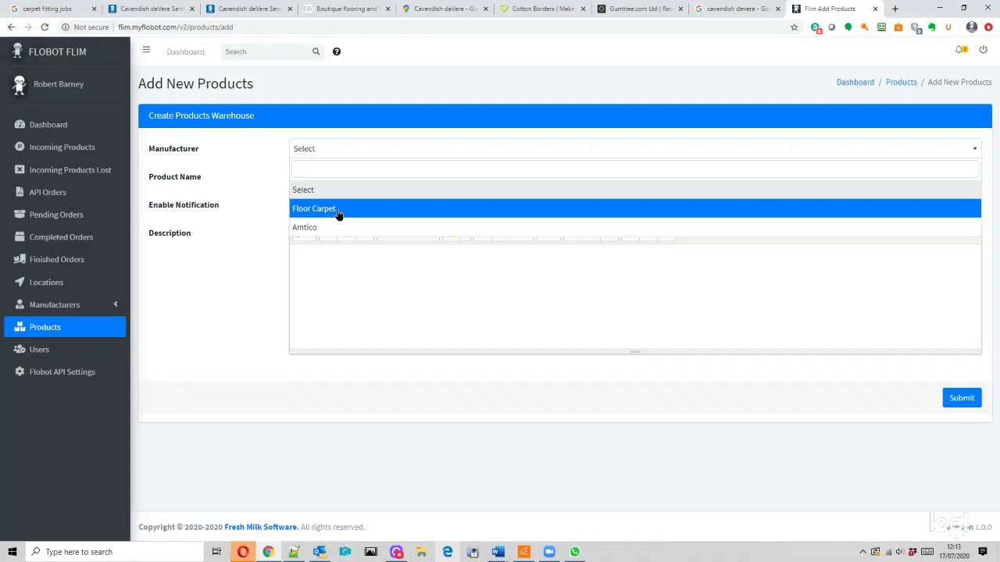
click(338, 210)
click(325, 151)
click(331, 228)
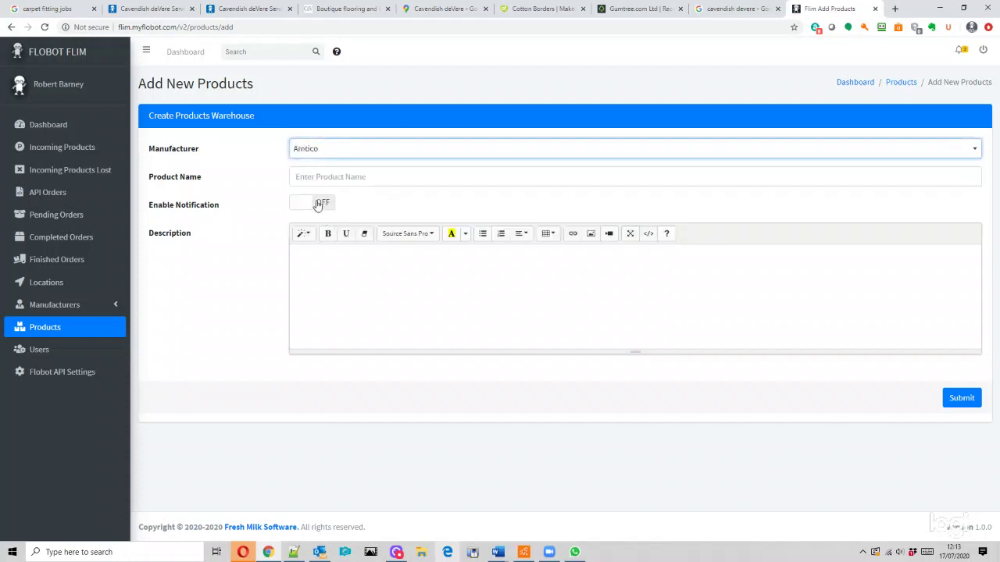
- Name the product 'Carpet tiles Azure', describe it as '100 Nylon tiles', and submit
click(330, 177)
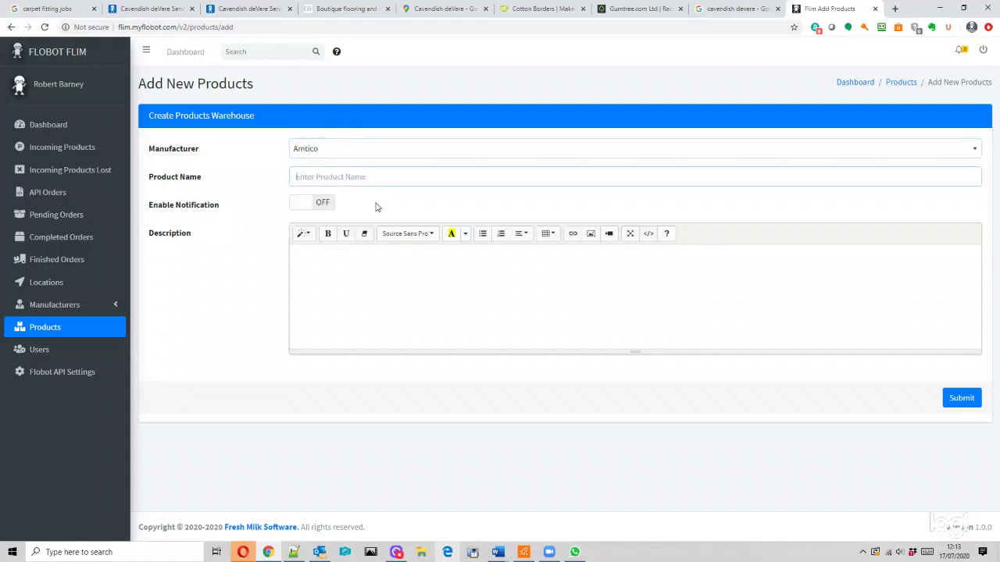
text(CArp)
key(BackSpace)
text(arpet toles Azure)
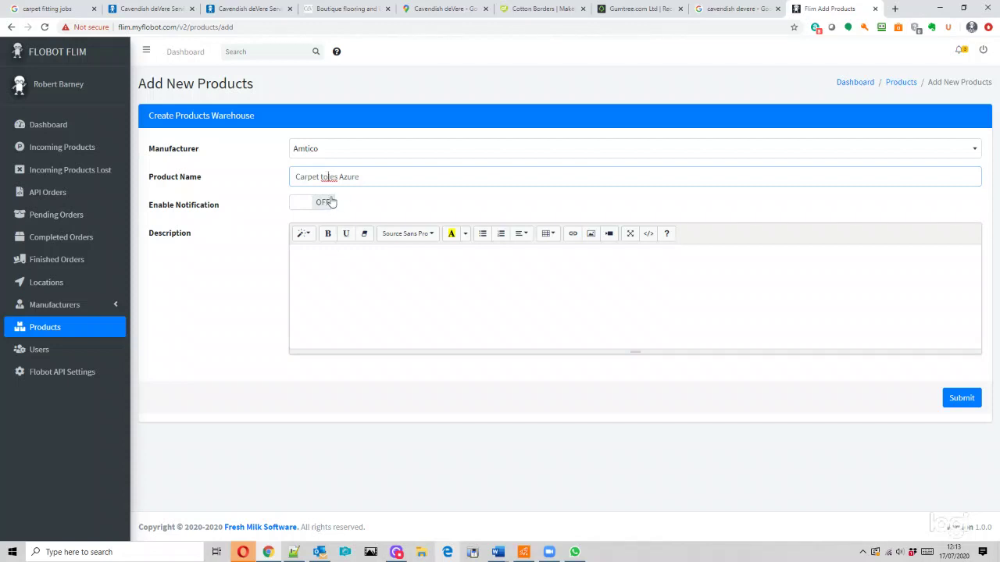
key(BackSpace)
text(i)
click(368, 291)
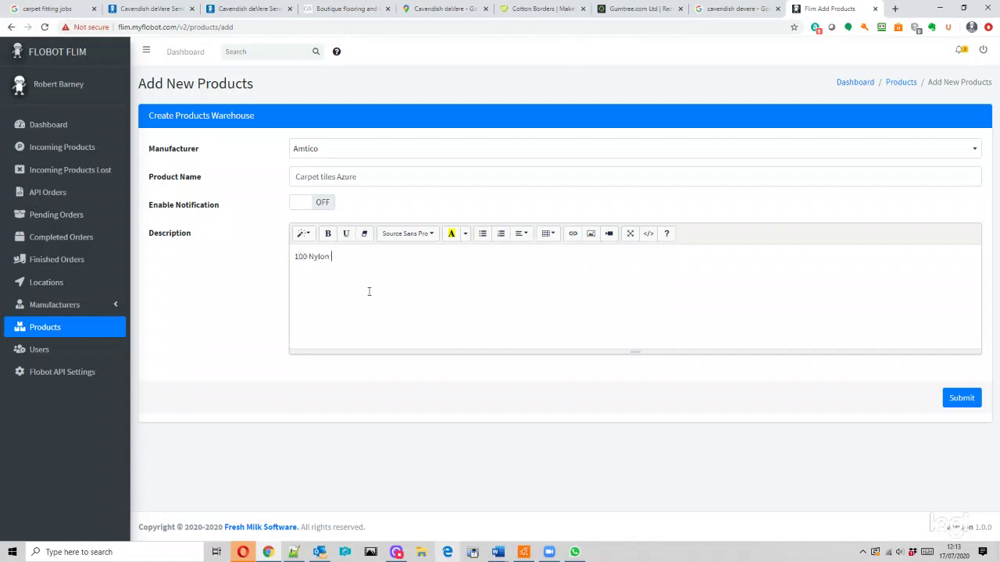
click(962, 397)
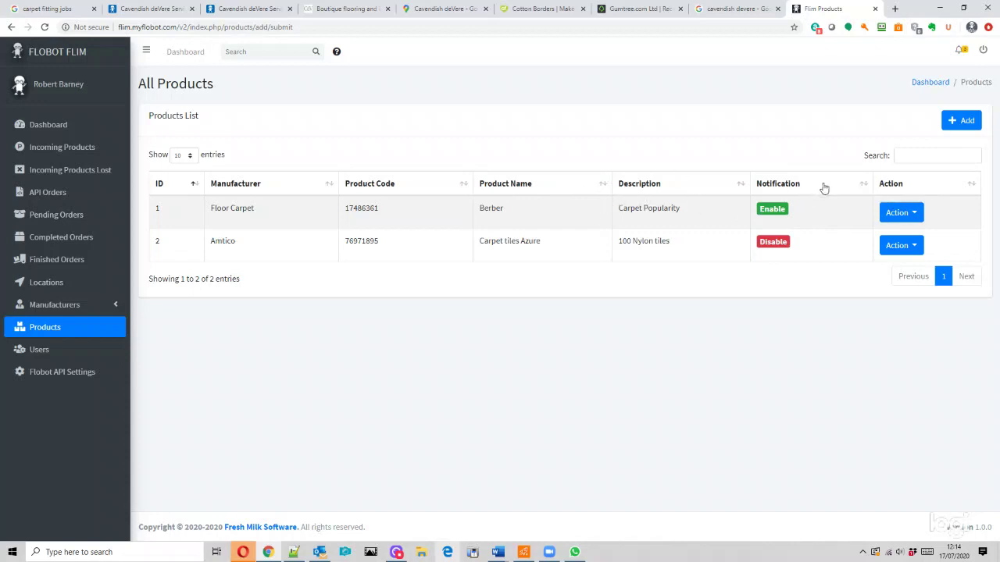
- Sort products by notification both ways, visit Users, then return to the Dashboard
click(909, 213)
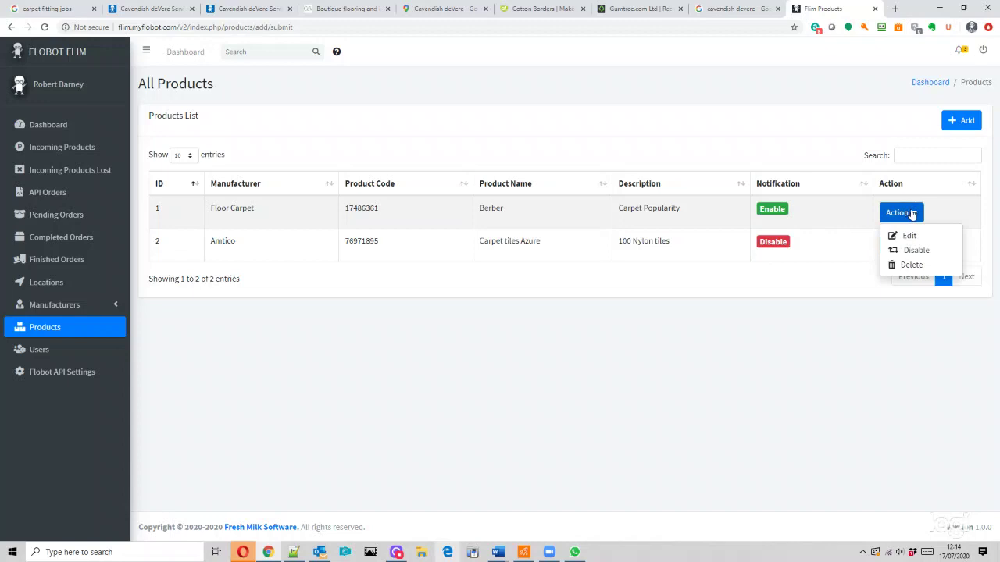
click(811, 184)
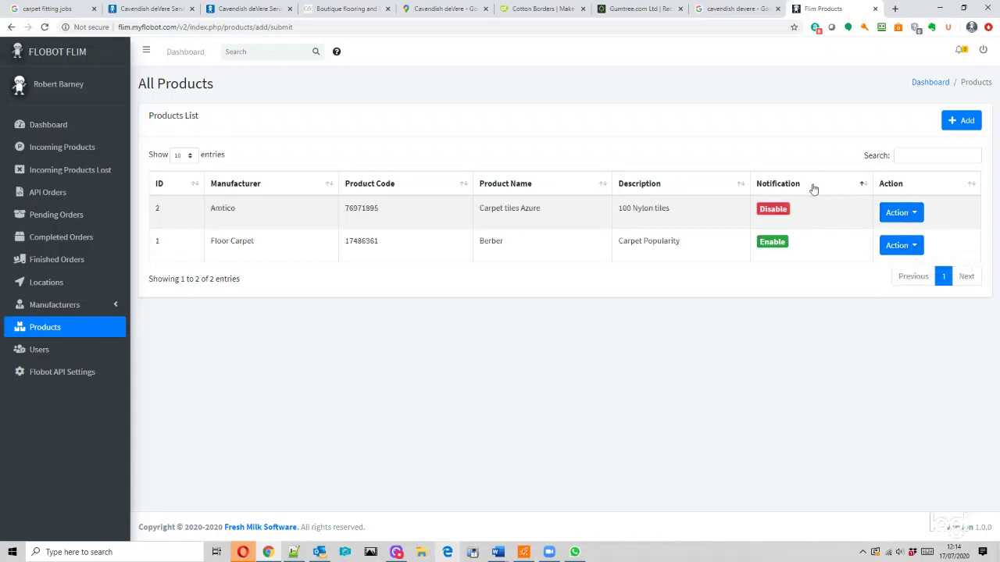
click(815, 189)
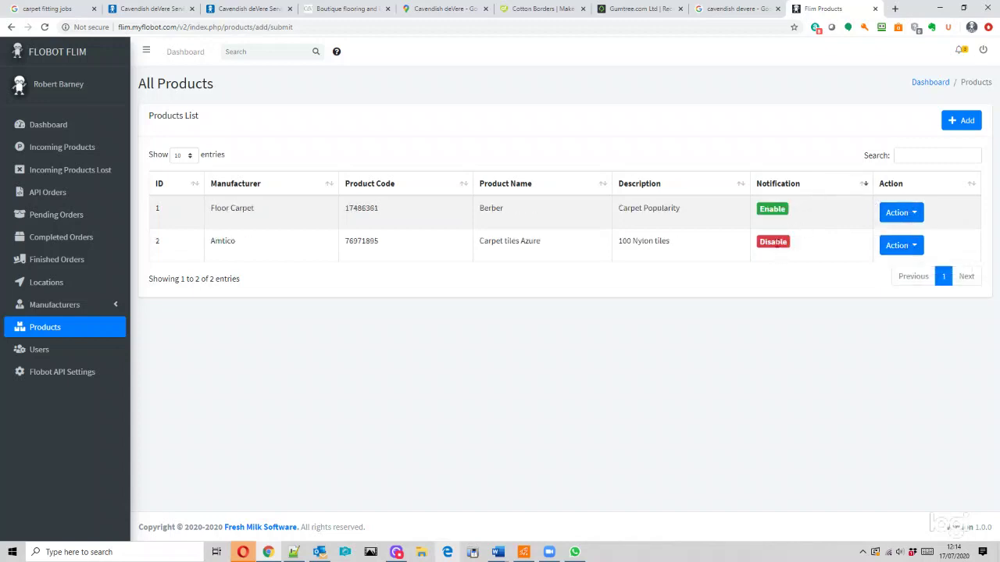
click(40, 350)
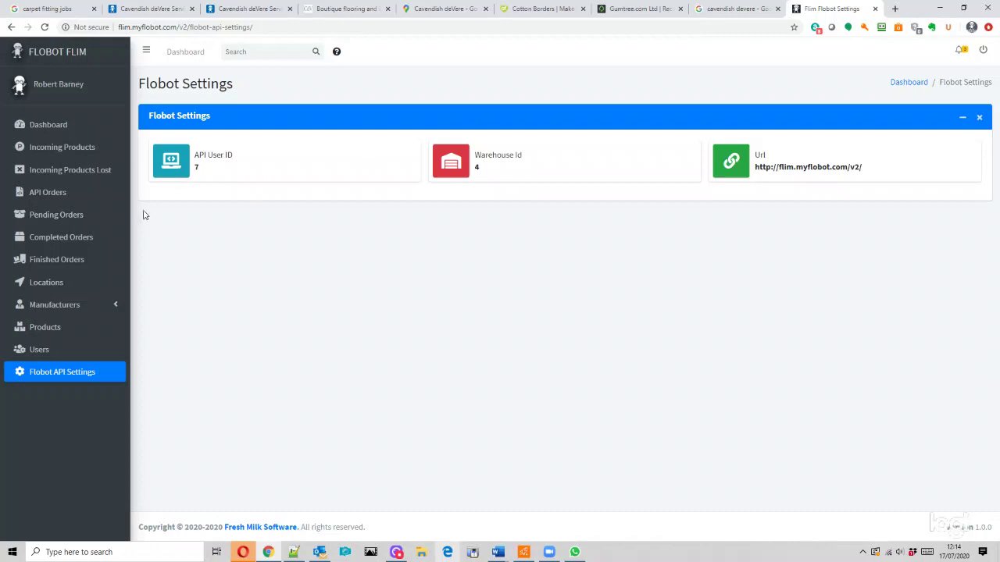
click(51, 125)
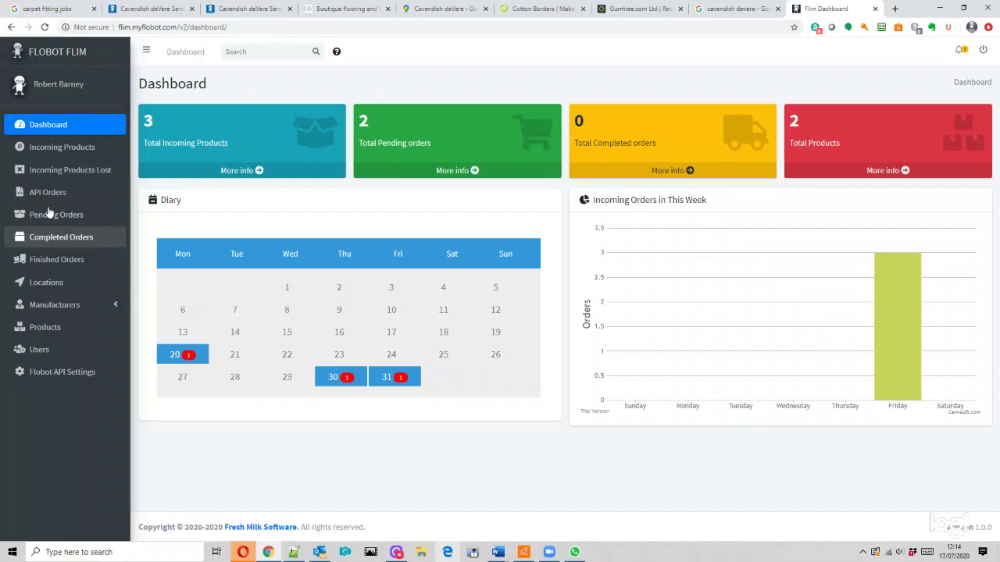
- Check Incoming Products Lost, return to the incoming products list, and show its first row's options
click(62, 147)
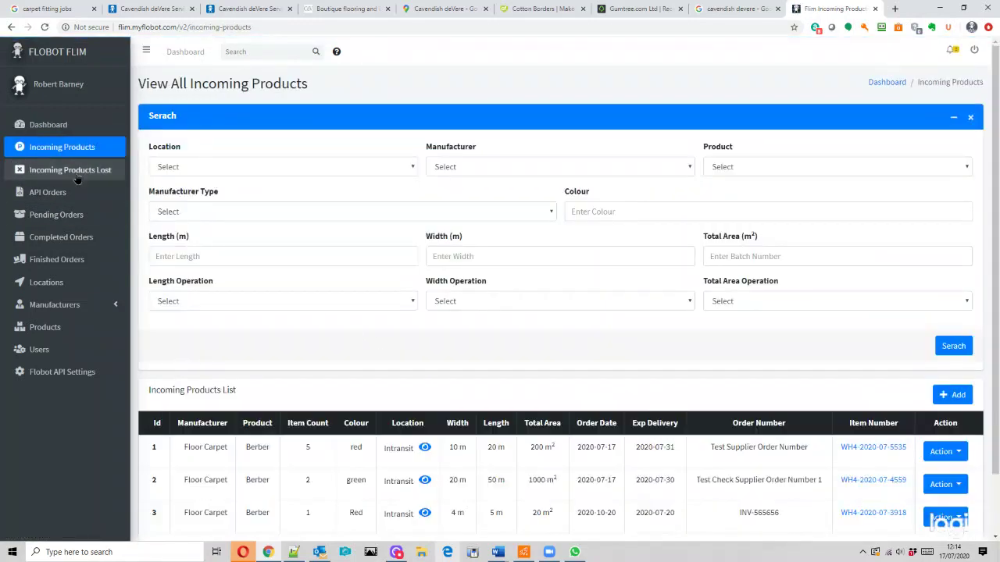
click(75, 170)
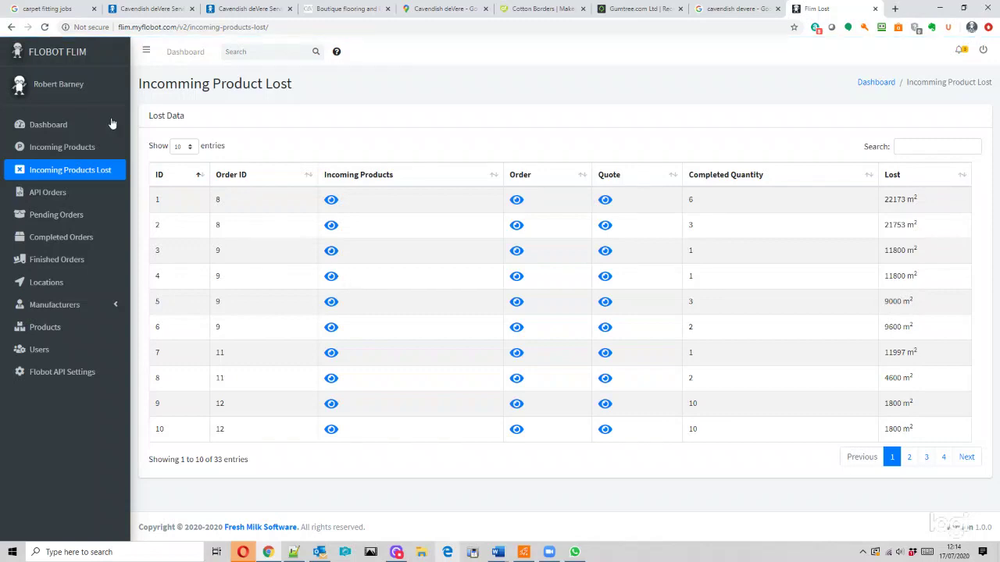
click(68, 147)
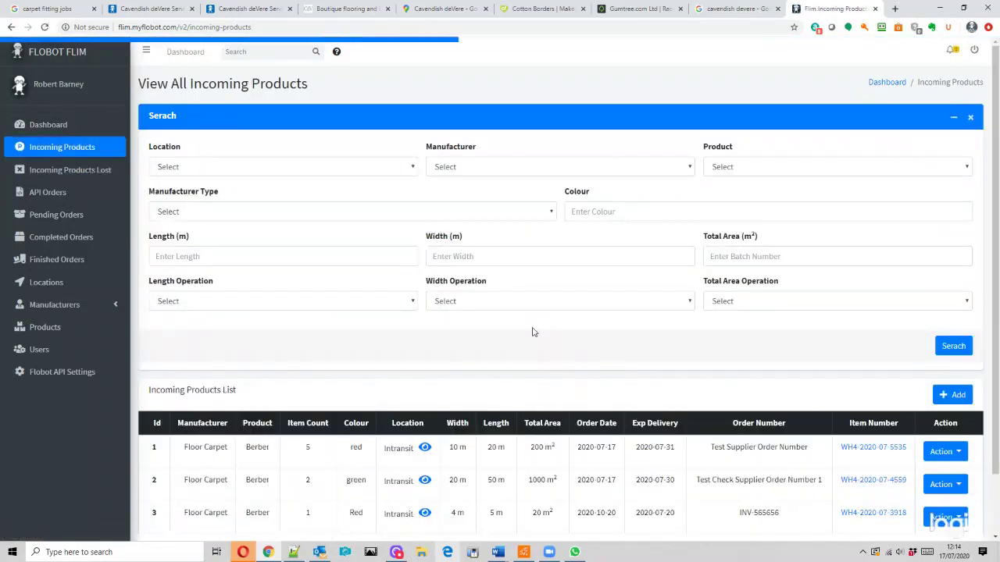
scroll(561, 351, down, 1)
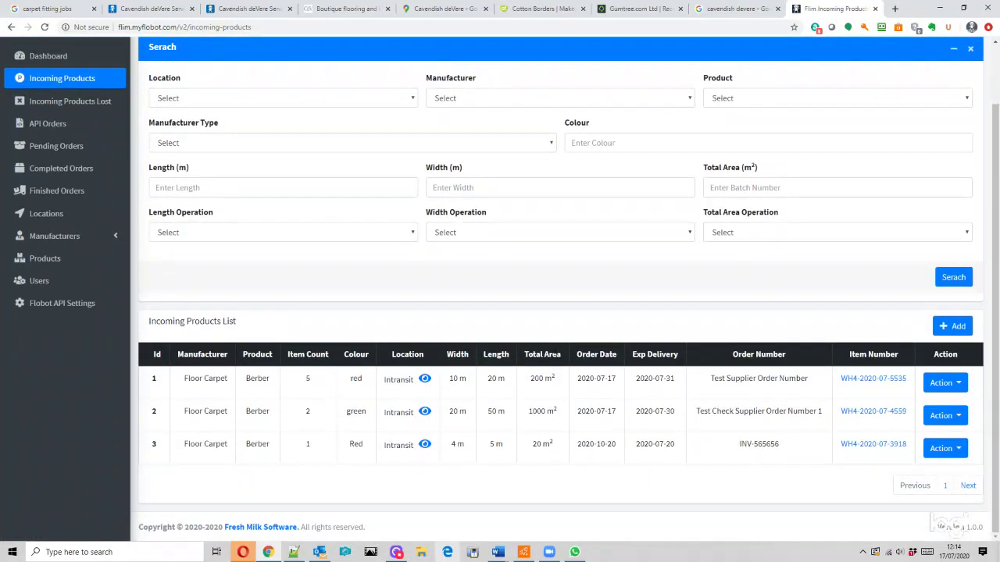
scroll(555, 353, up, 1)
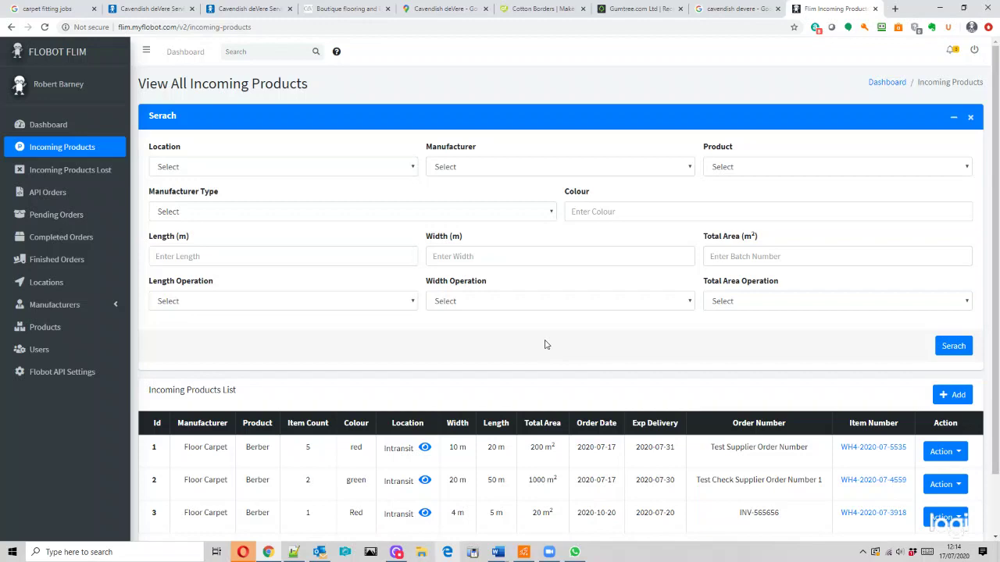
scroll(547, 320, down, 1)
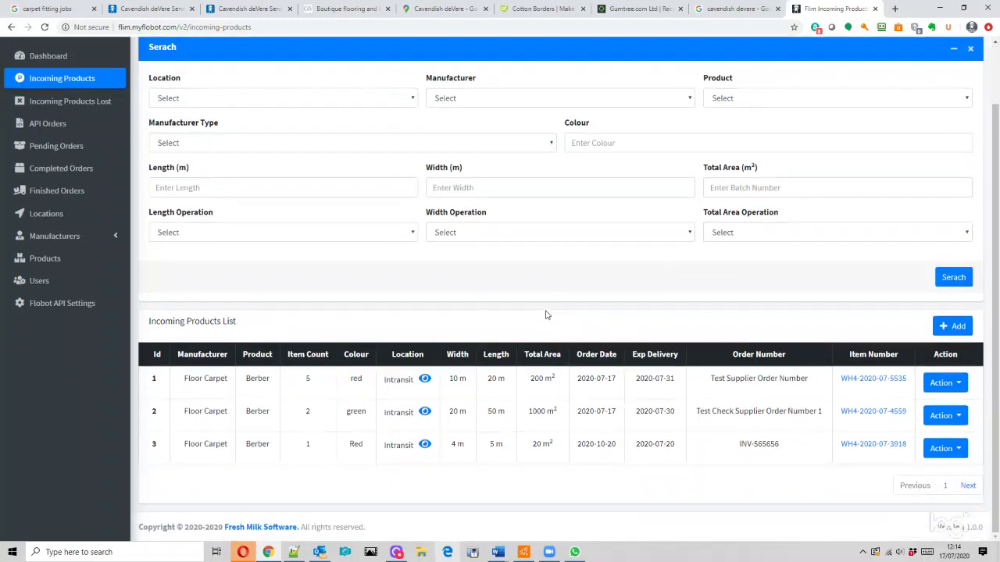
scroll(536, 297, up, 1)
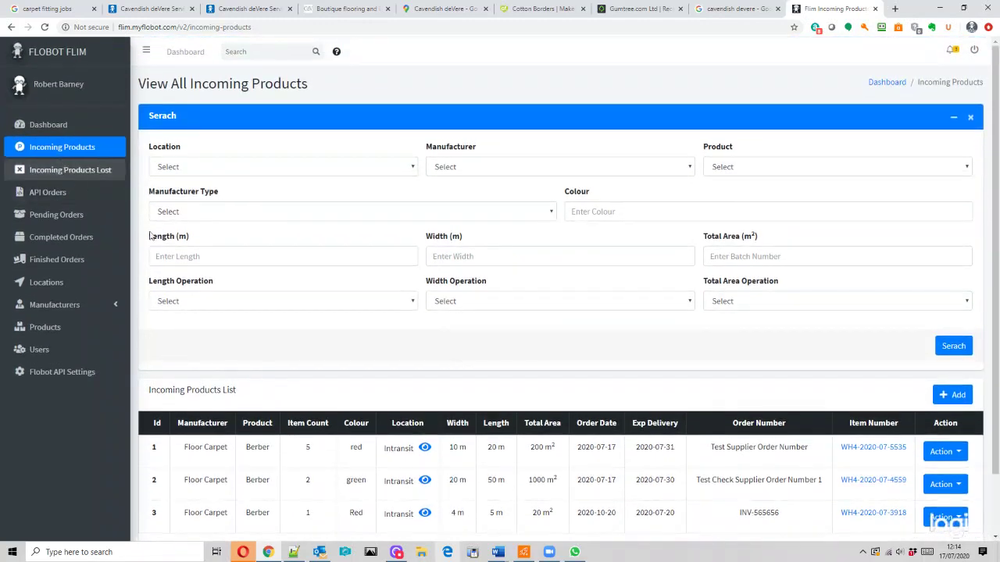
scroll(669, 346, down, 1)
click(945, 382)
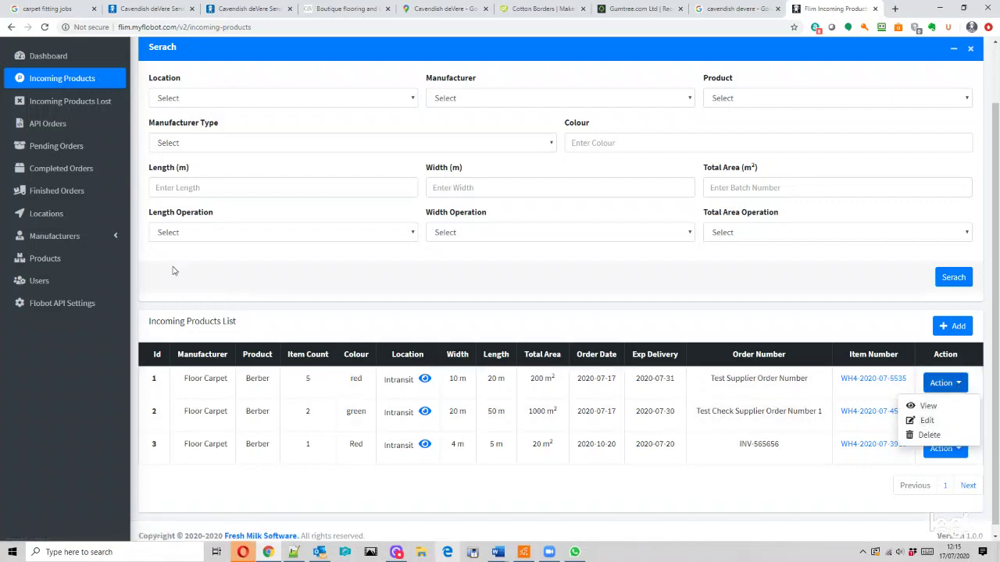
- Go to Pending Orders and read the first order's quote note
click(57, 148)
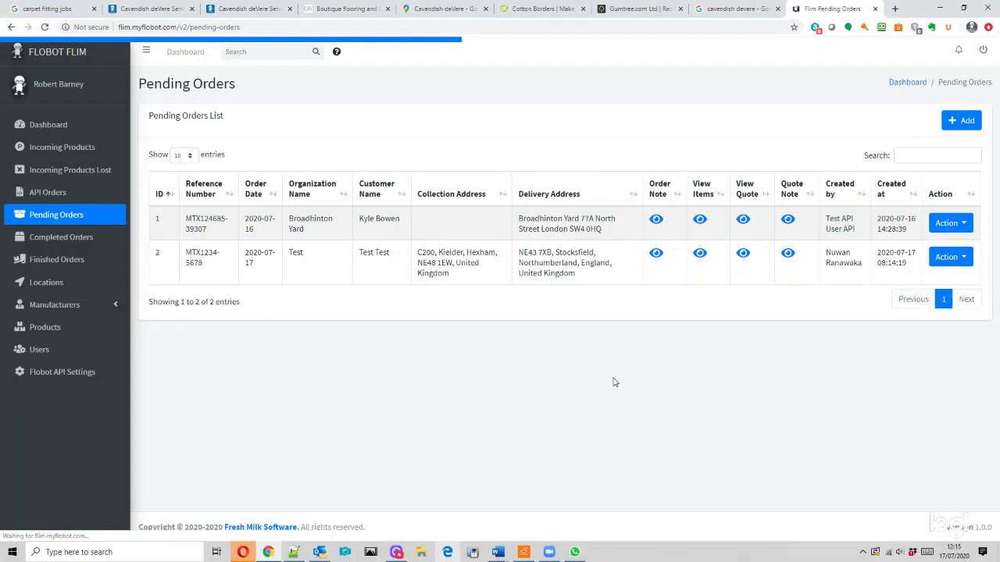
click(959, 223)
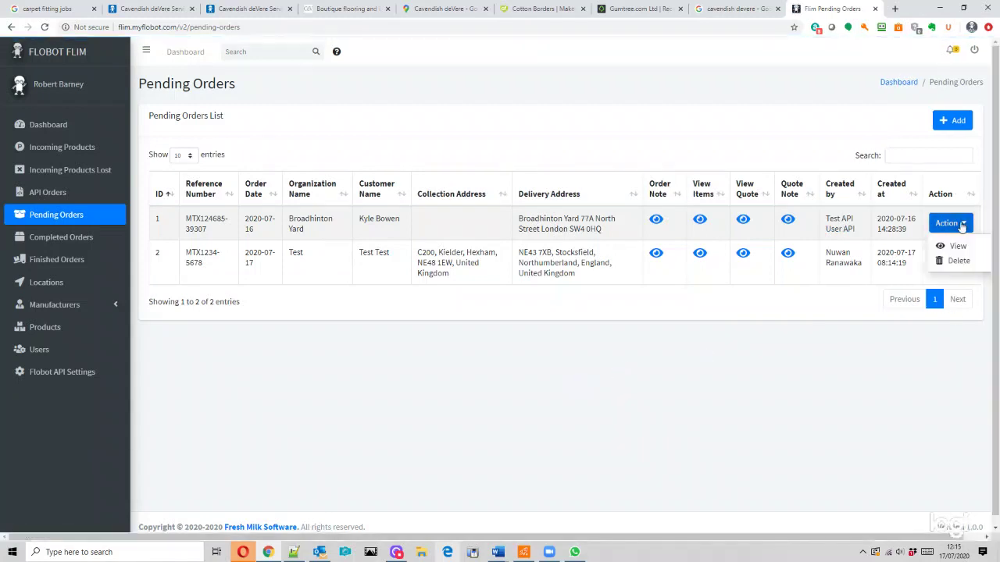
click(786, 222)
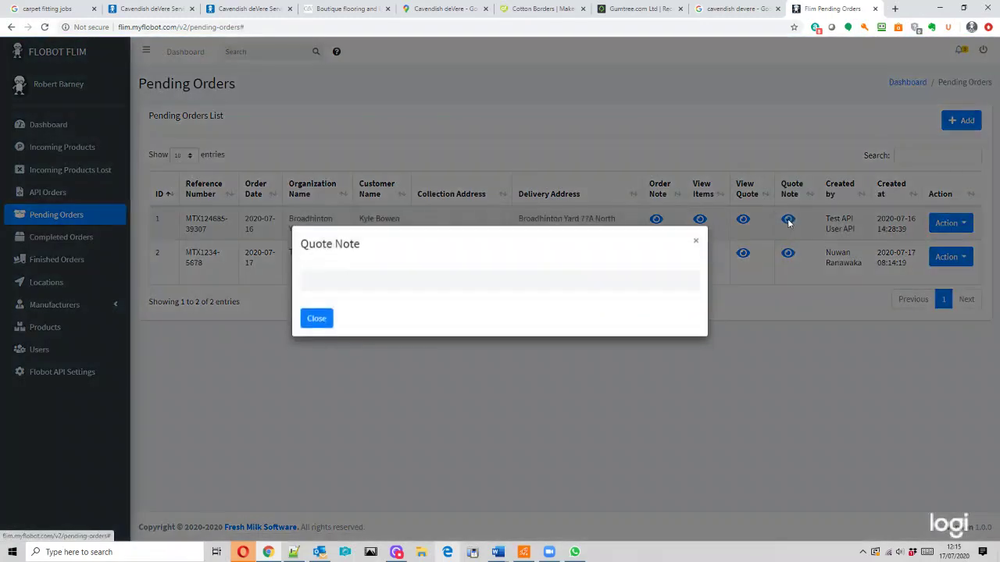
click(693, 250)
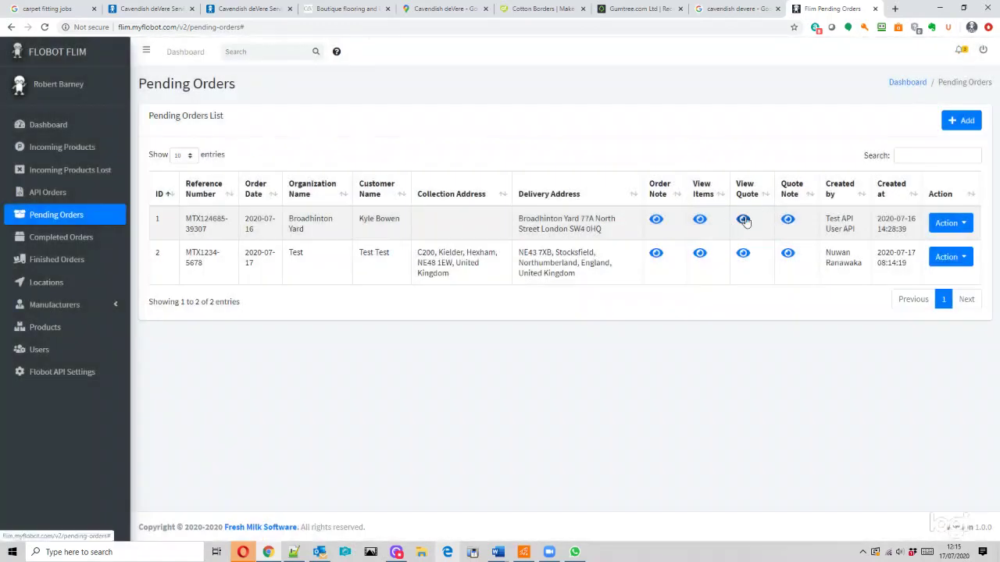
- View the first order's quote items, then show and dismiss the second order's options
click(743, 221)
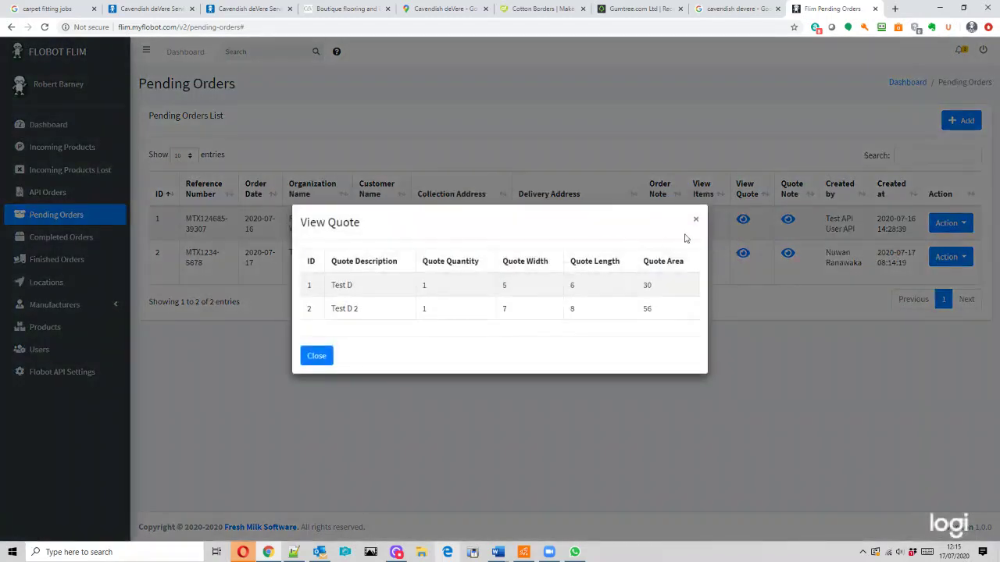
click(696, 220)
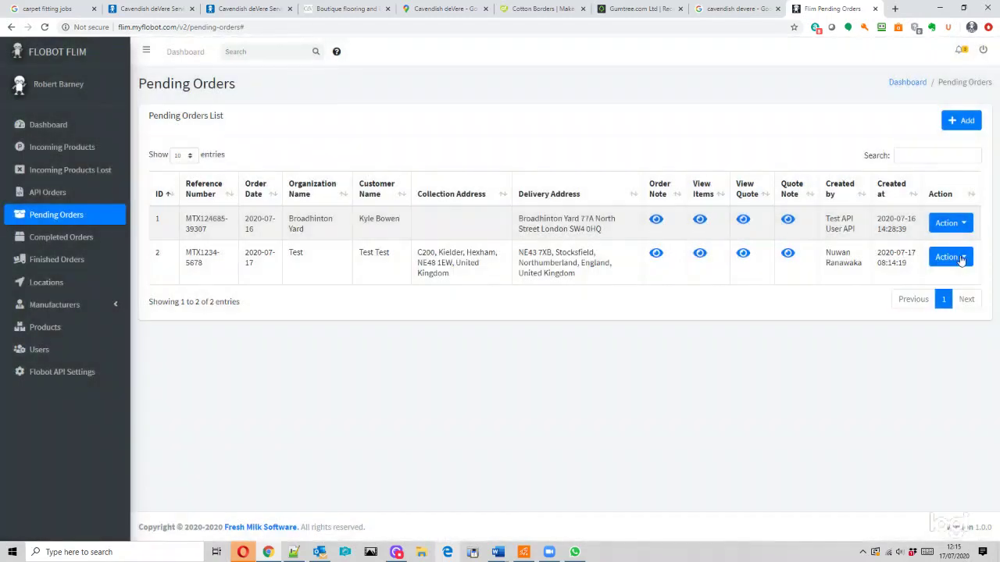
click(962, 260)
click(78, 238)
- Check the first incoming product's options, then go to Incoming Products Lost with its 33 entries
click(62, 150)
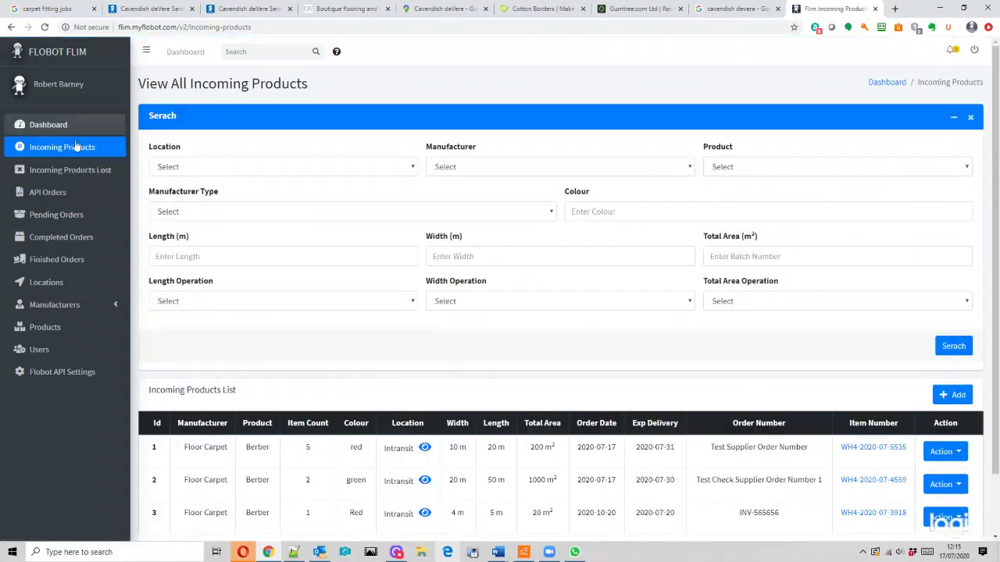
scroll(328, 386, down, 1)
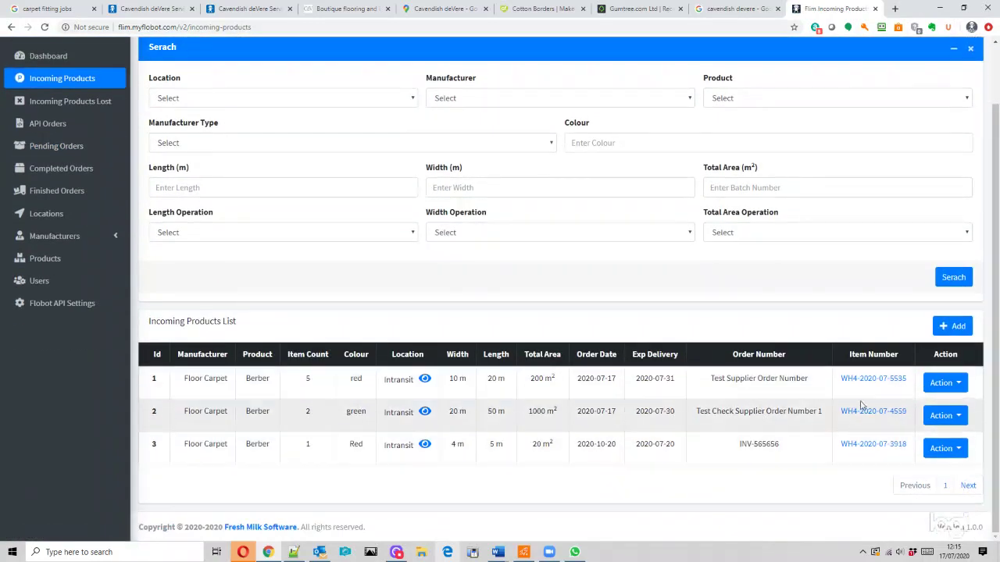
click(955, 384)
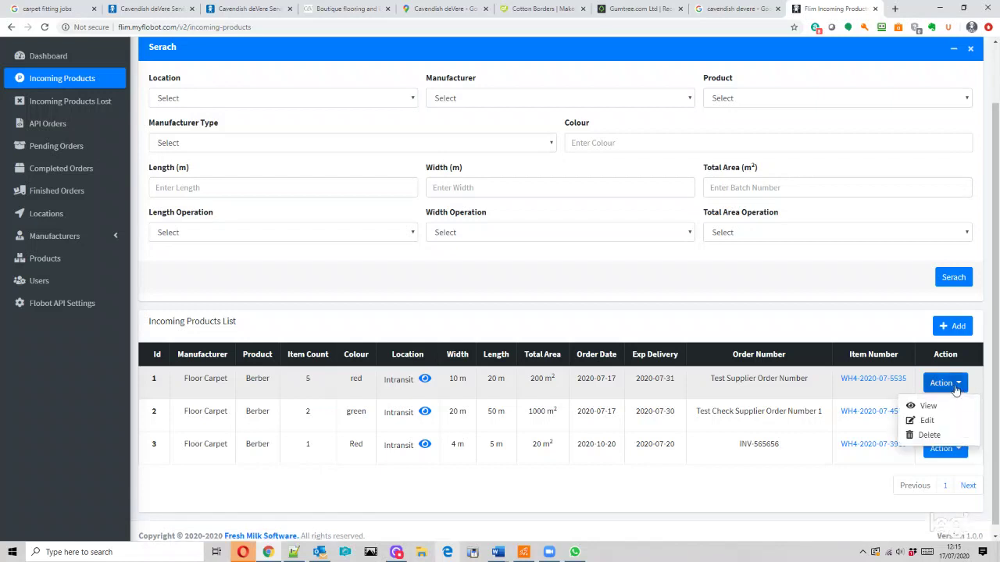
click(353, 317)
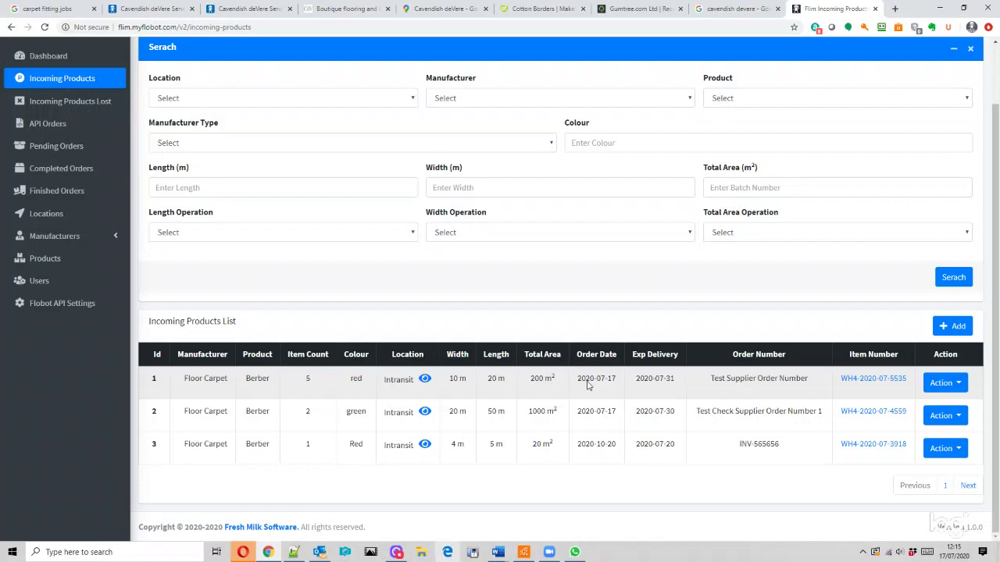
click(66, 108)
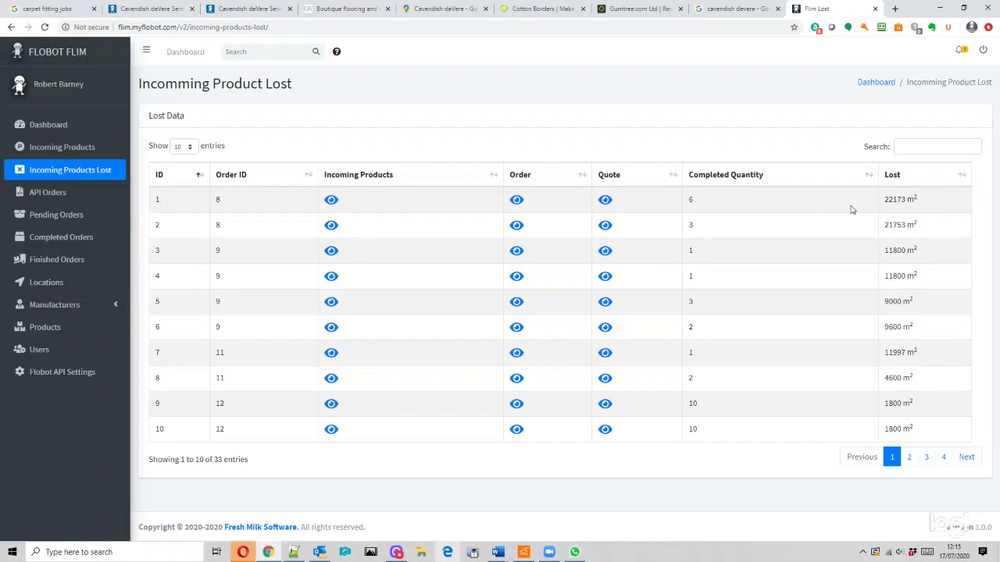
- View the quote for the first Incoming Products Lost entry, then close it
click(516, 200)
click(605, 202)
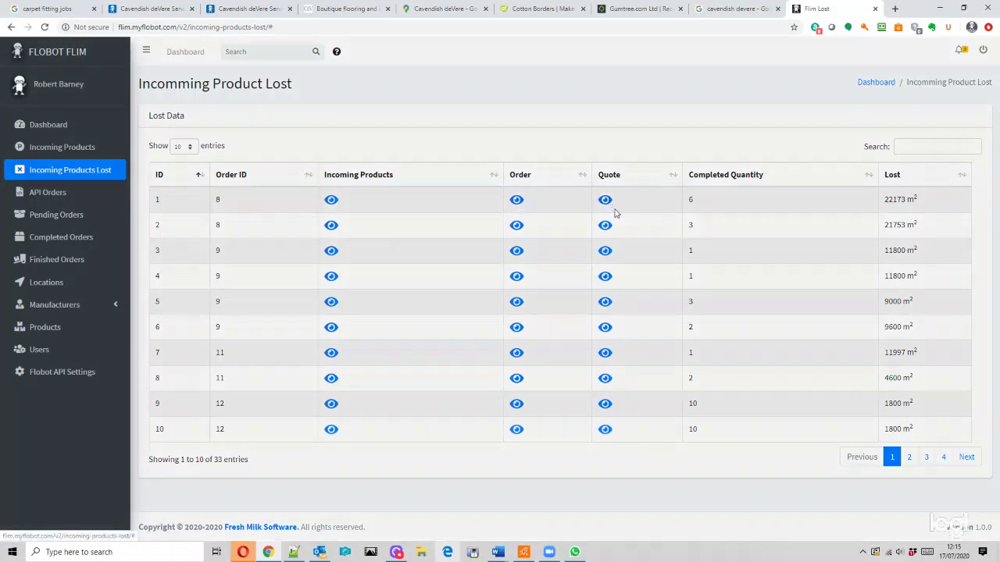
click(696, 225)
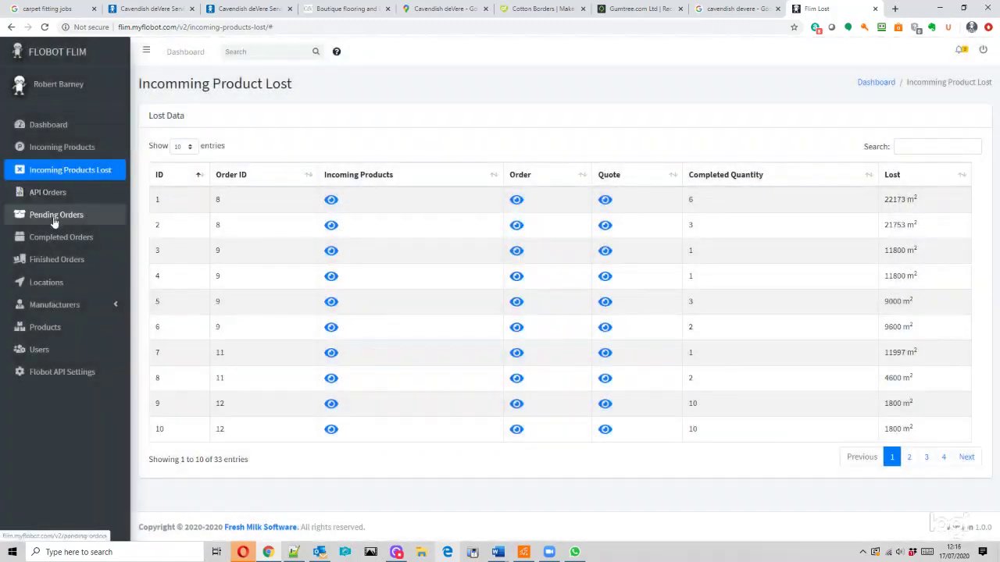
- Check the first pending order's action options, then go to the Locations list
click(56, 215)
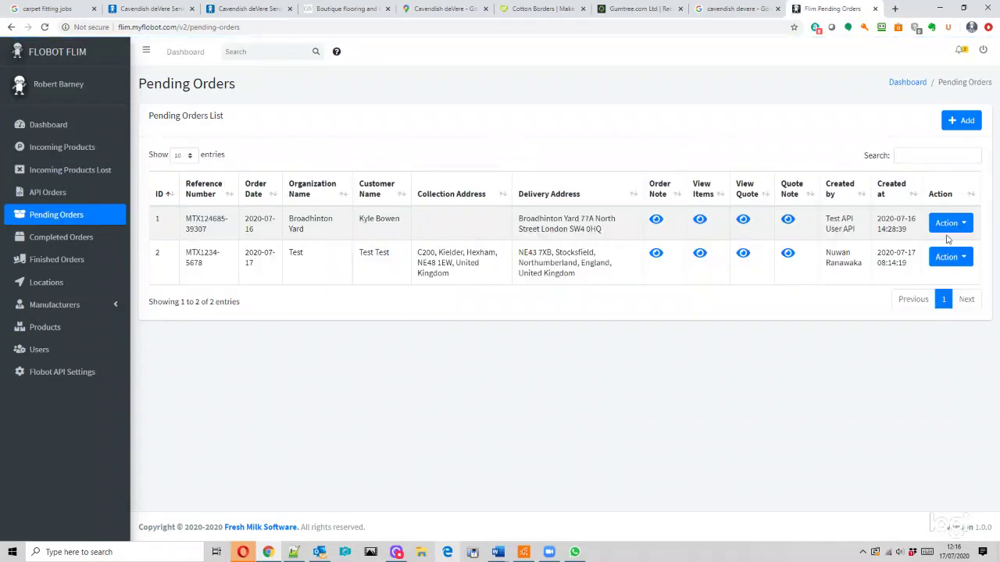
click(946, 227)
click(463, 371)
click(52, 288)
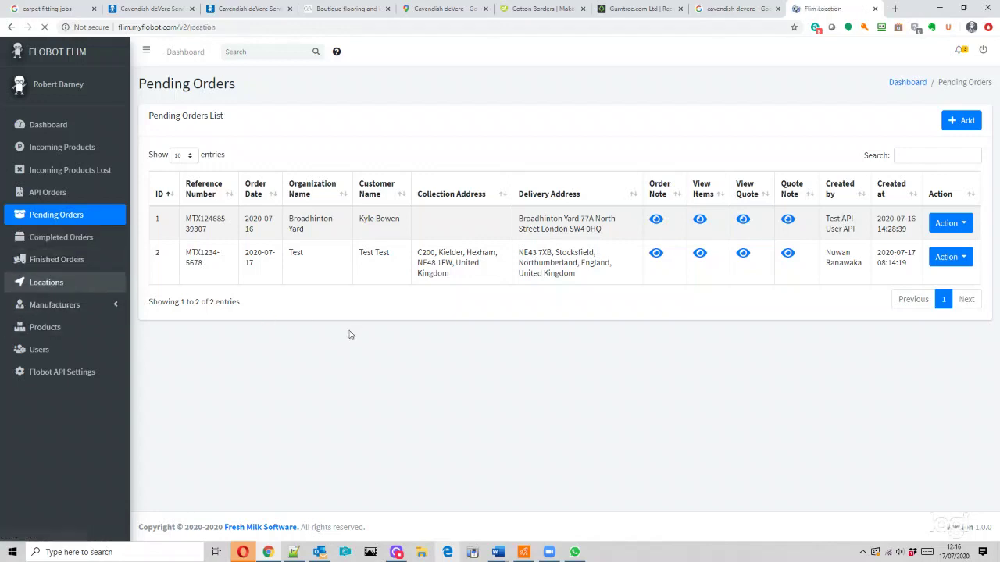